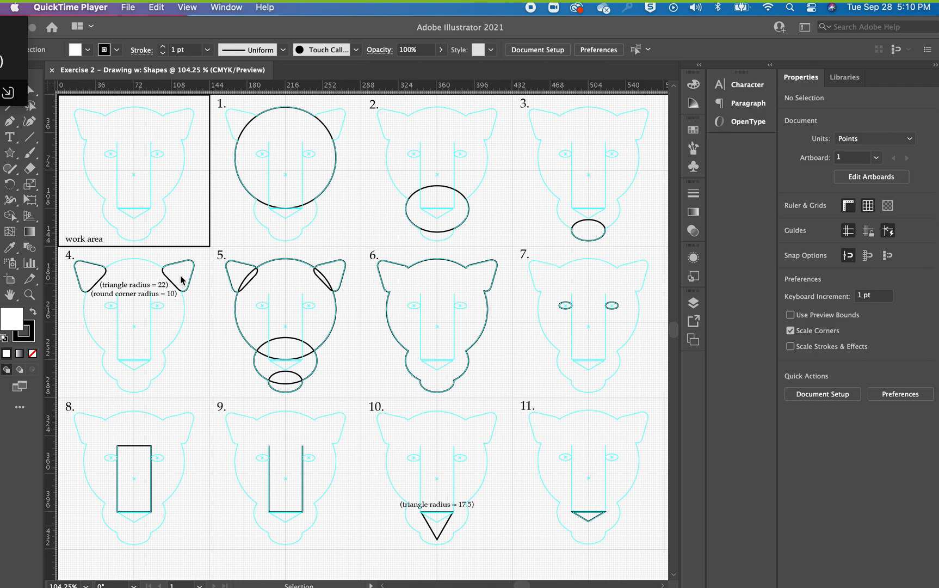
Step: Set the fill to none and make the black stroke the active attribute for drawing in the work area
scroll(360, 309, left, 5)
scroll(359, 309, up, 1)
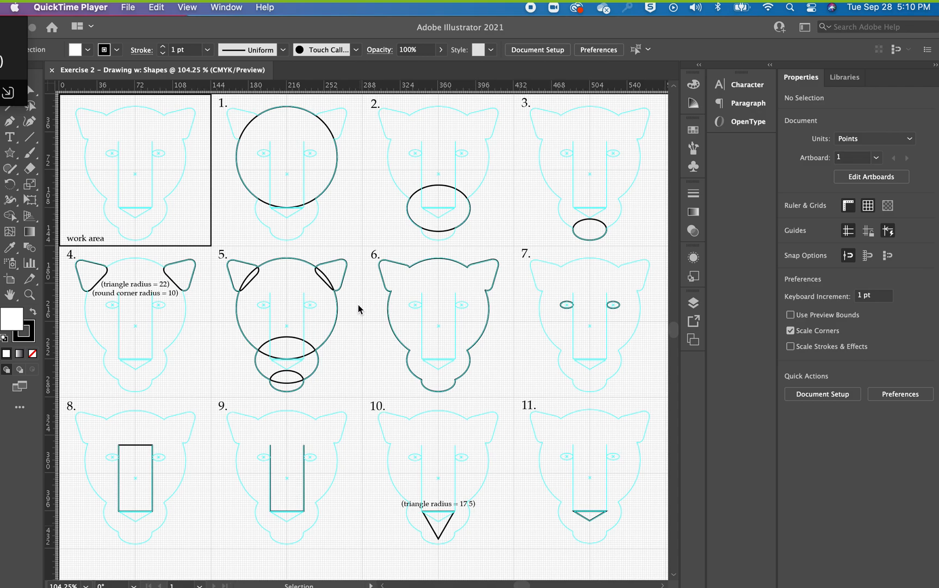
click(46, 294)
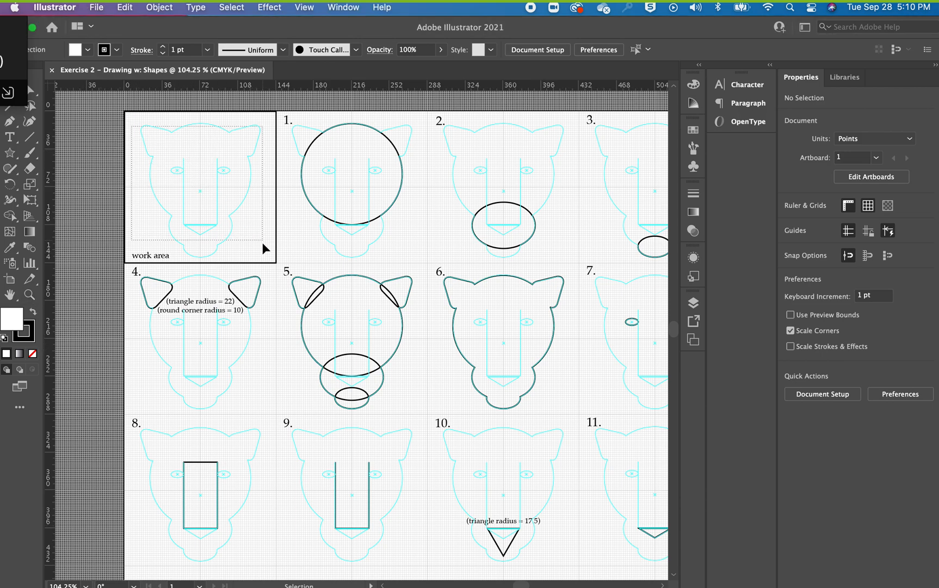
click(30, 294)
drag(131, 118, 292, 295)
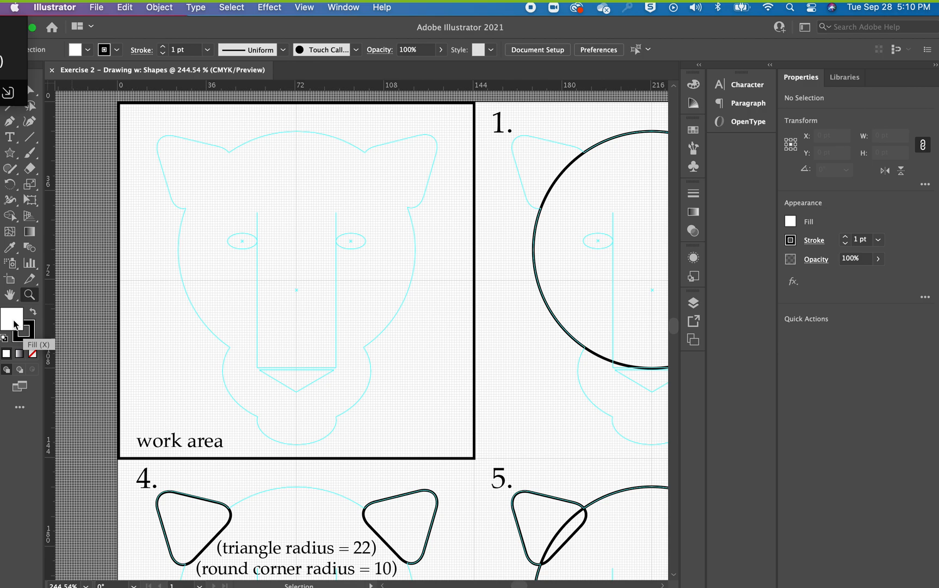
click(32, 354)
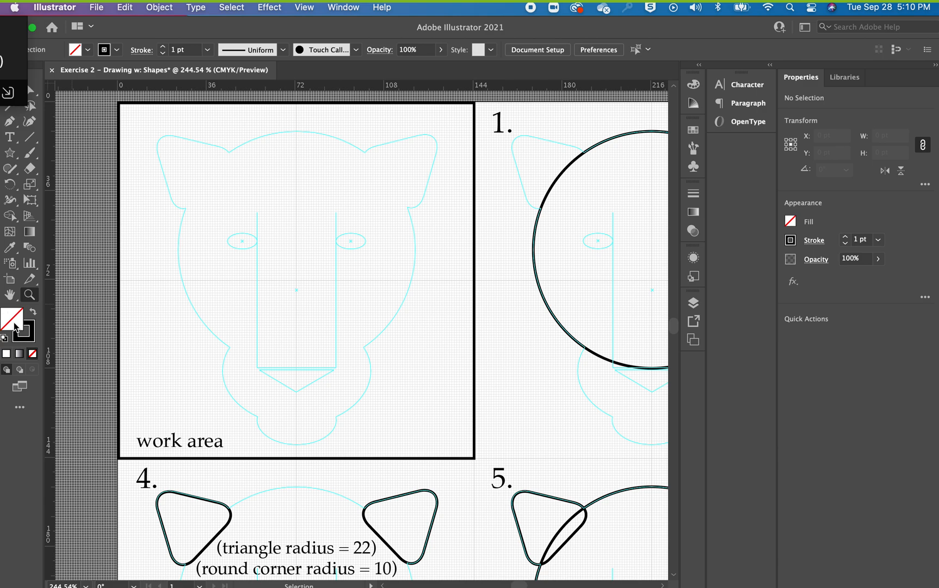
click(31, 327)
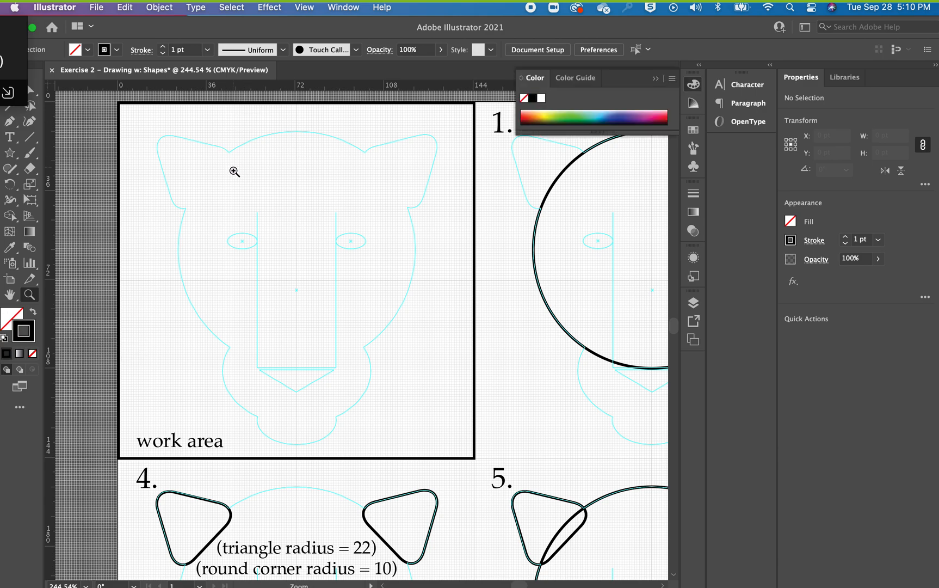
Step: Draw a circle about 96 pt in diameter from its centre over the head outline in the work area
drag(10, 157, 42, 183)
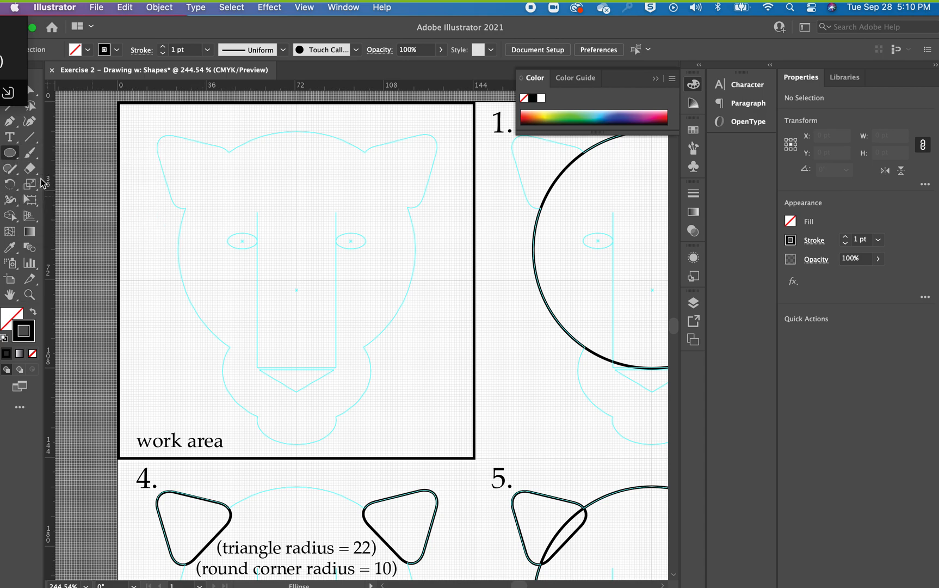
drag(204, 255, 351, 322)
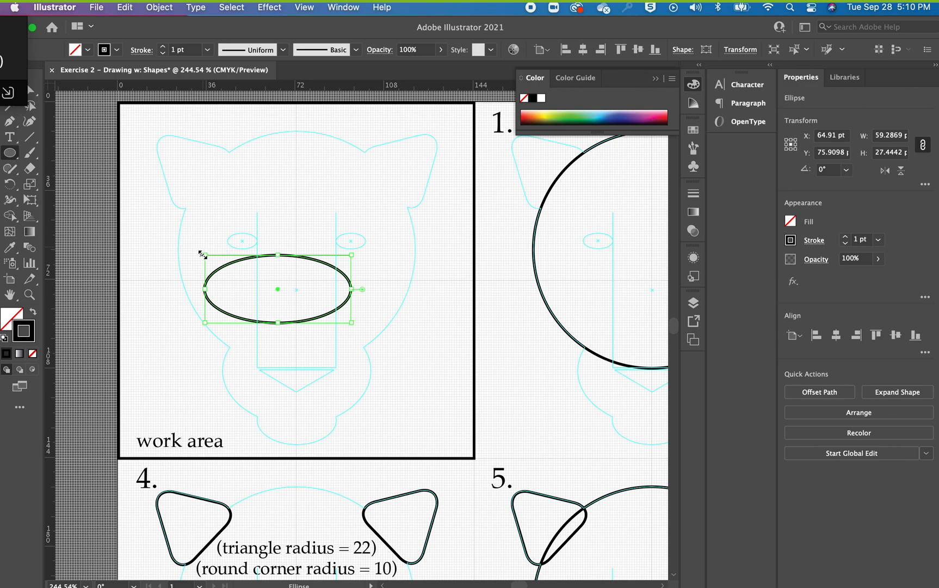
key(Delete)
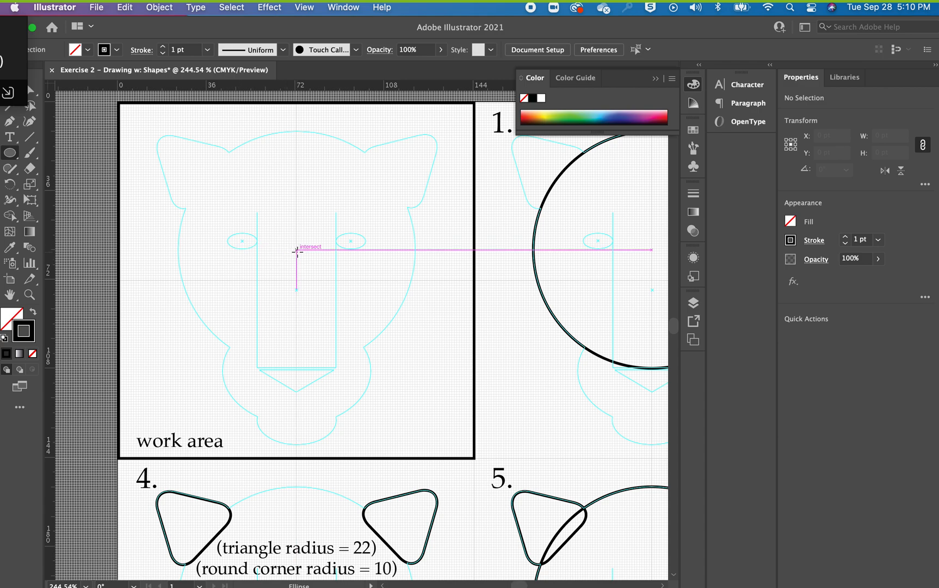
drag(297, 250, 416, 352)
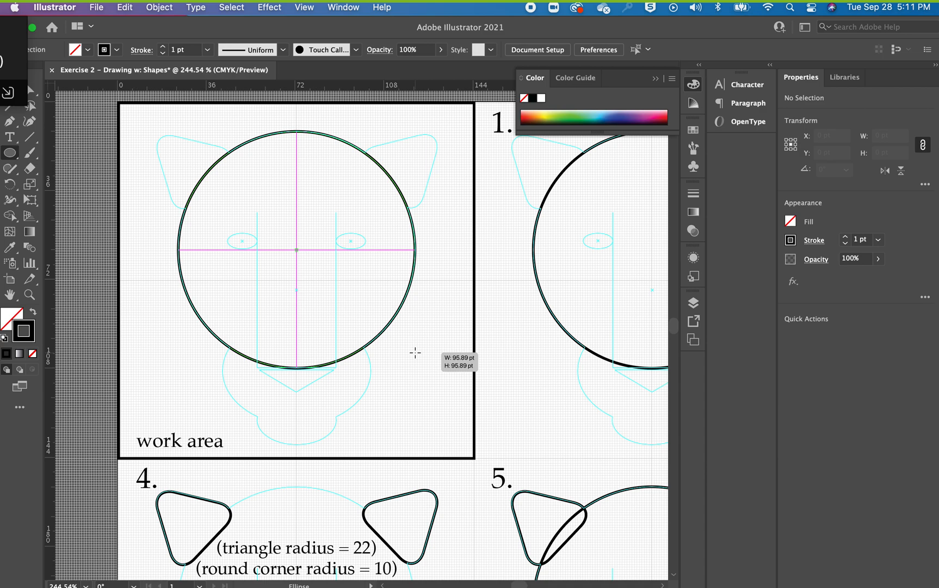
drag(416, 352, 415, 352)
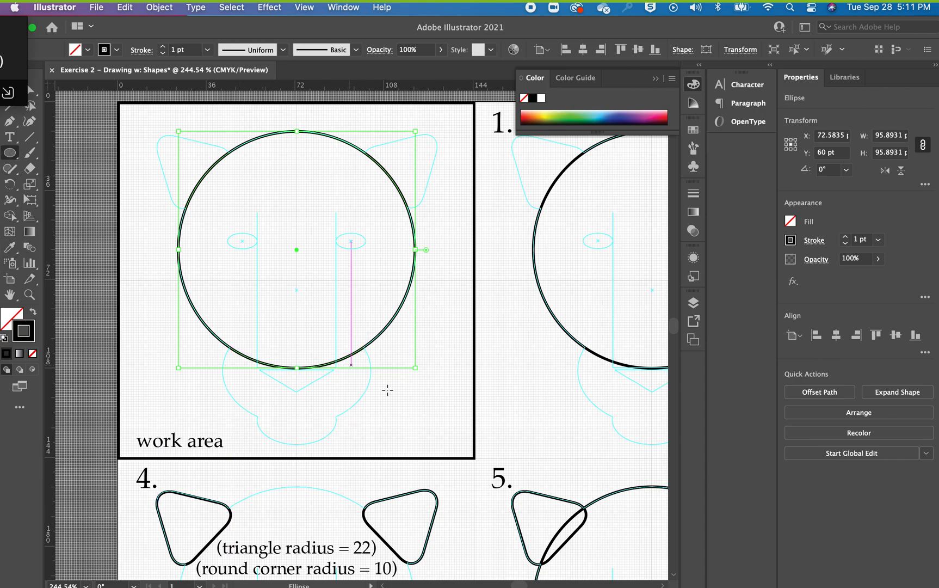
mouse_move(408, 407)
mouse_down()
mouse_move(438, 423)
mouse_move(412, 409)
mouse_move(436, 442)
mouse_move(438, 417)
mouse_move(412, 385)
mouse_move(450, 440)
mouse_move(428, 428)
mouse_move(438, 430)
mouse_up()
key(alt)
key(shift)
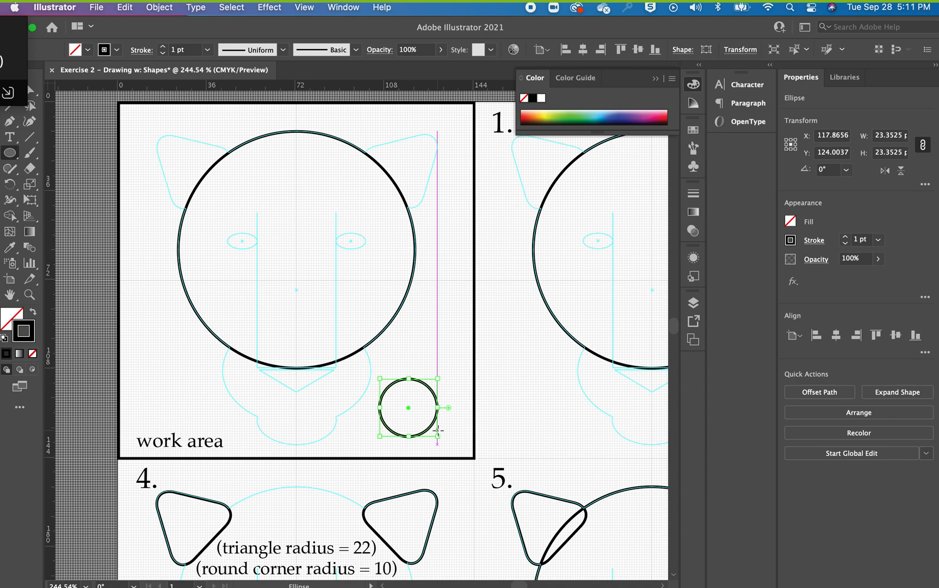
key(Delete)
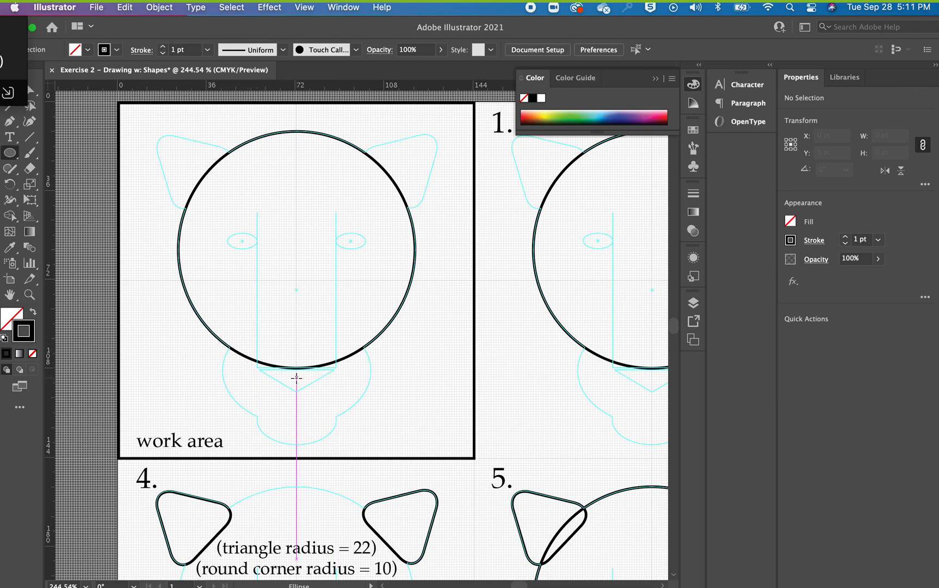
Step: Draw an ellipse about 60 by 40 pt over the muzzle outline and one about 31 by 17 pt over the chin
drag(295, 377, 372, 423)
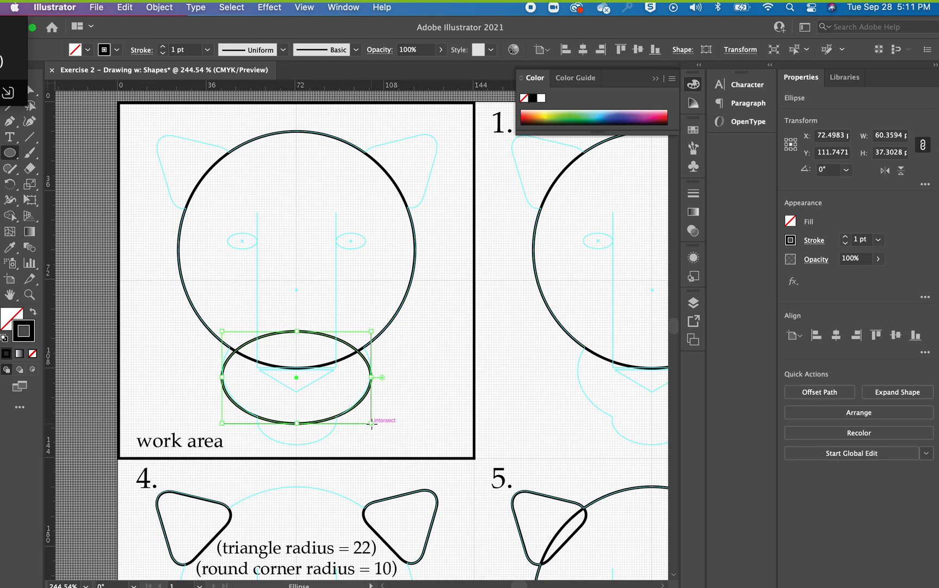
key(Up)
key(Up)
key(Up)
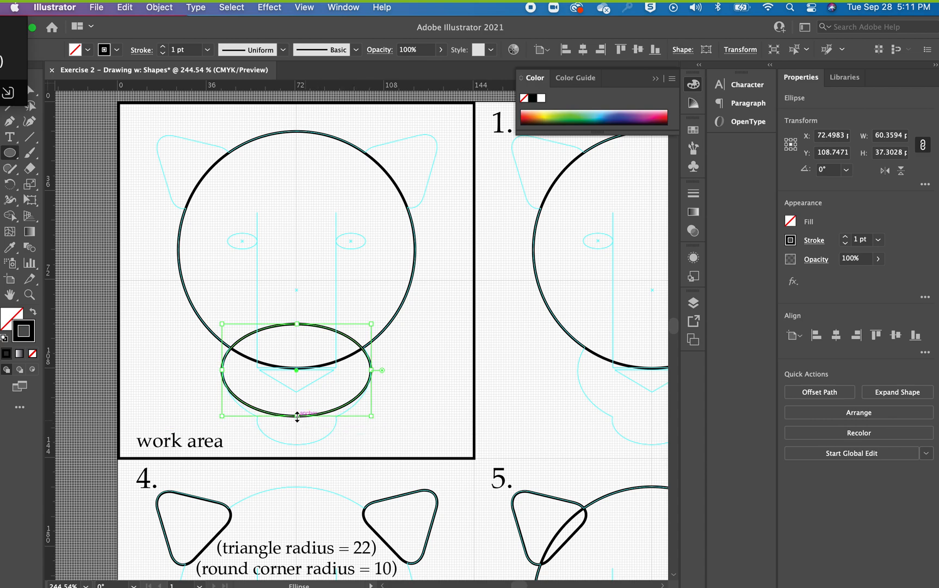
drag(297, 416, 298, 424)
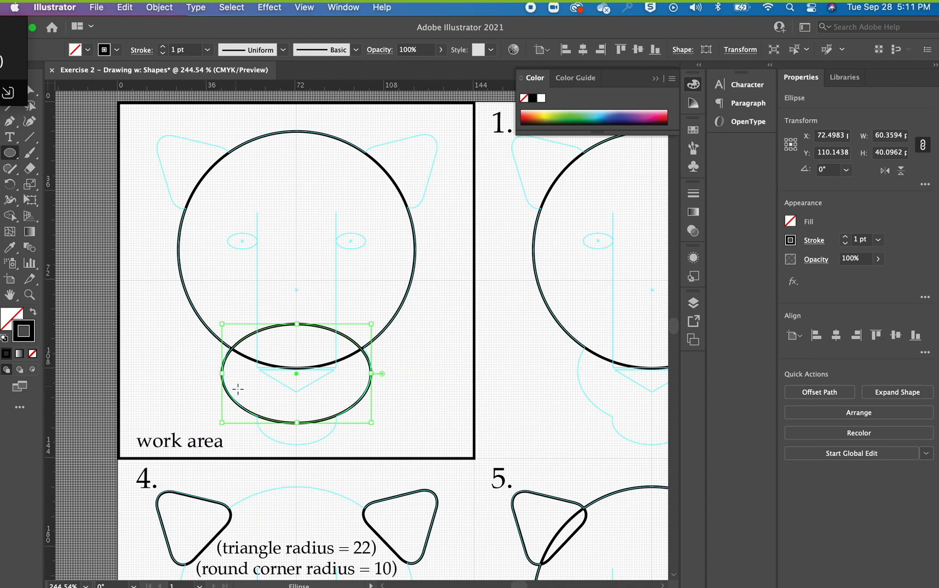
mouse_move(259, 400)
mouse_down()
mouse_move(288, 428)
mouse_move(337, 442)
mouse_up()
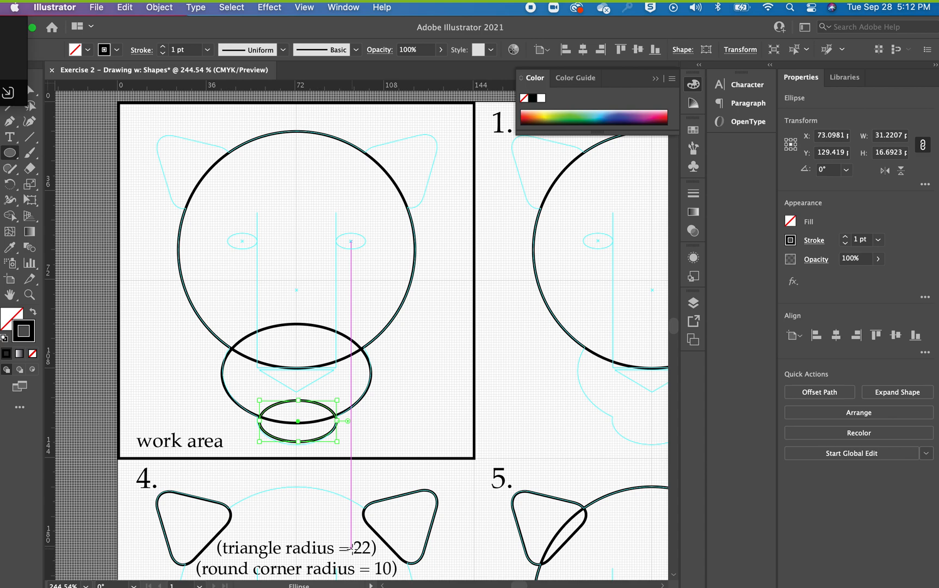
Step: Switch to the Polygon tool, draw a trial hexagon beside the muzzle and delete it
click(16, 157)
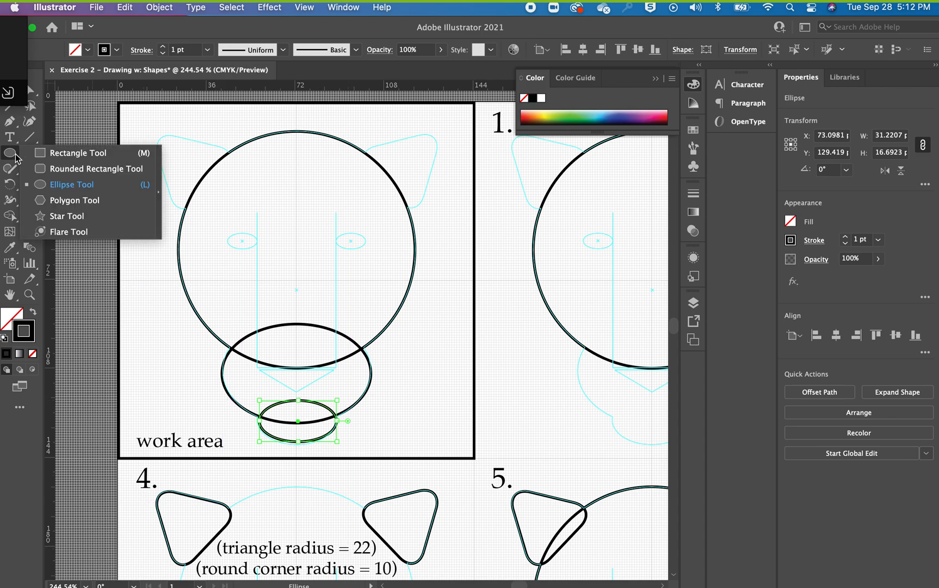
click(42, 200)
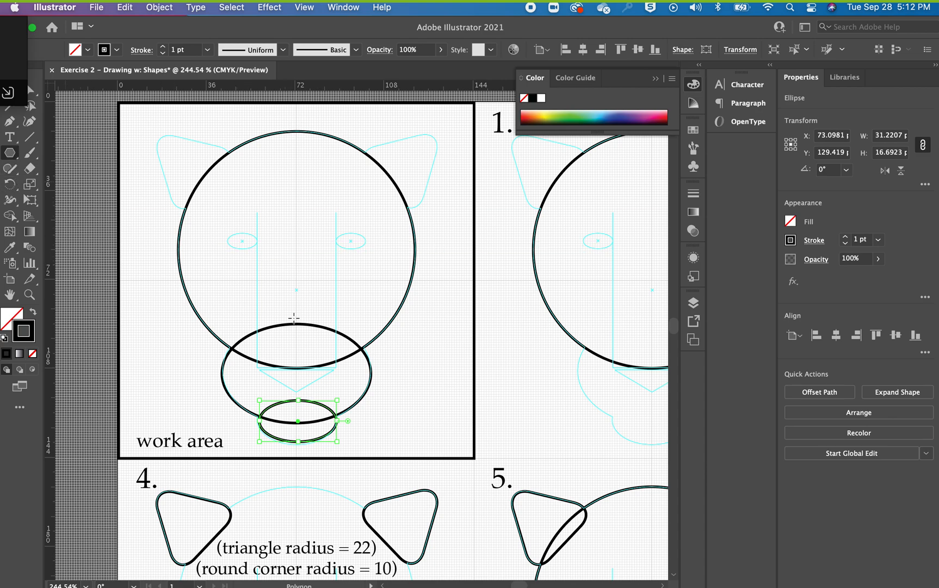
mouse_move(449, 380)
mouse_down()
mouse_move(465, 413)
mouse_move(434, 381)
mouse_move(436, 414)
mouse_up()
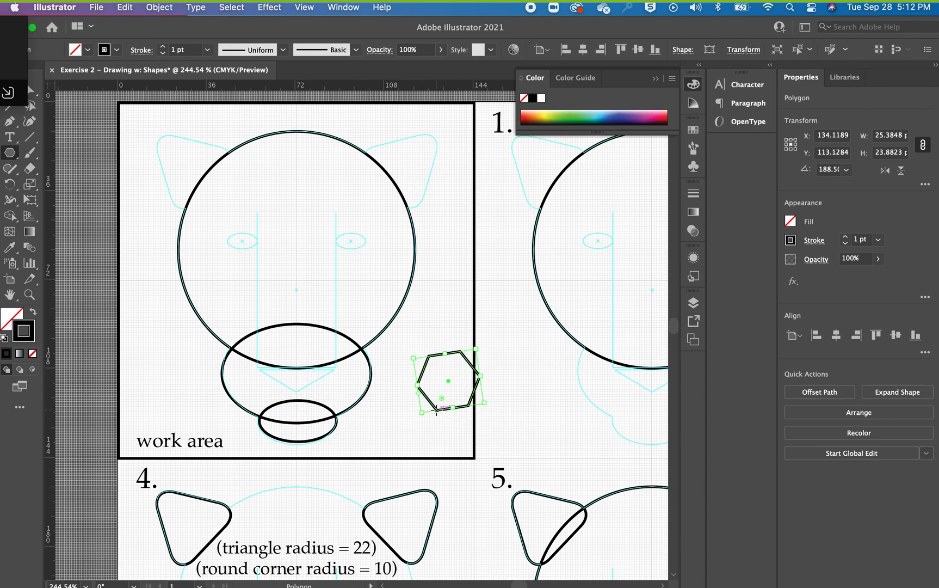
key(Delete)
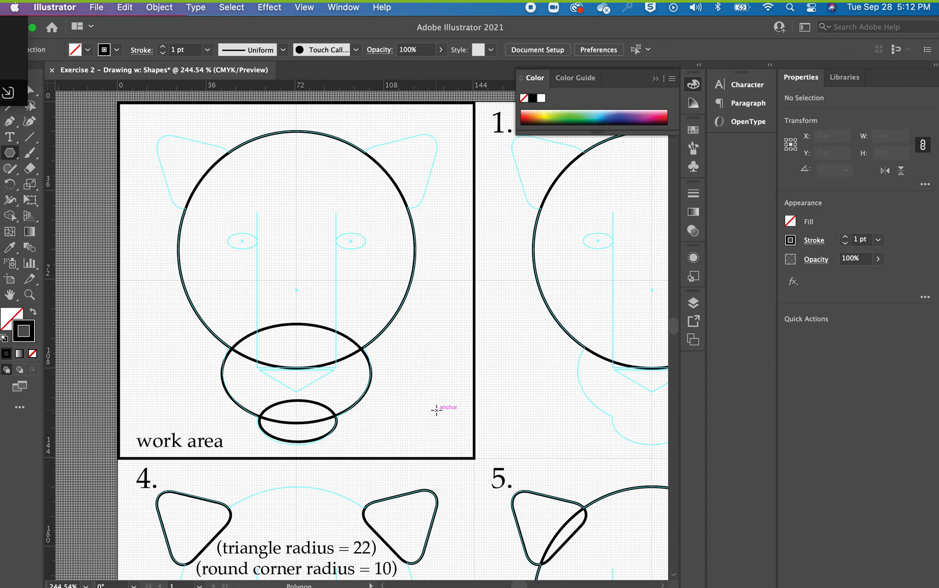
click(11, 154)
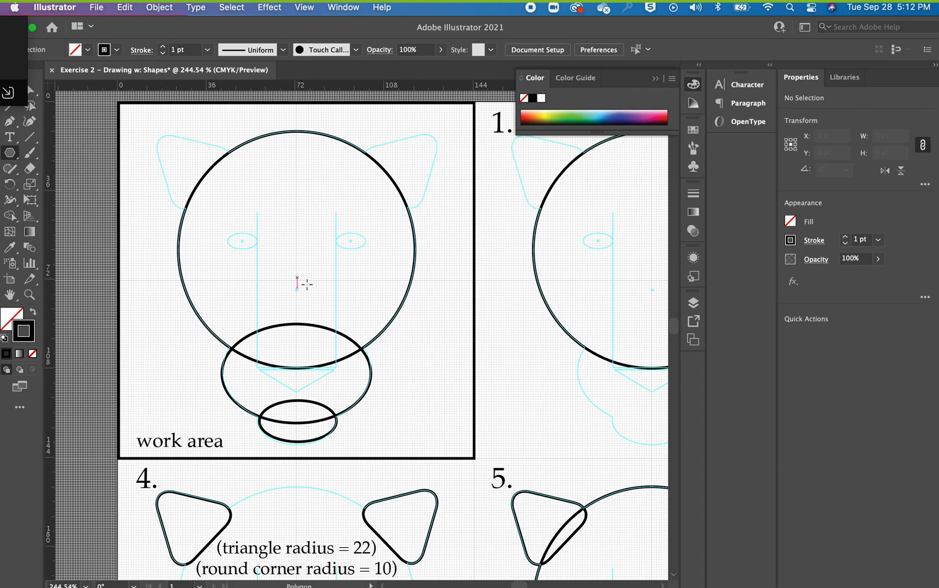
click(435, 353)
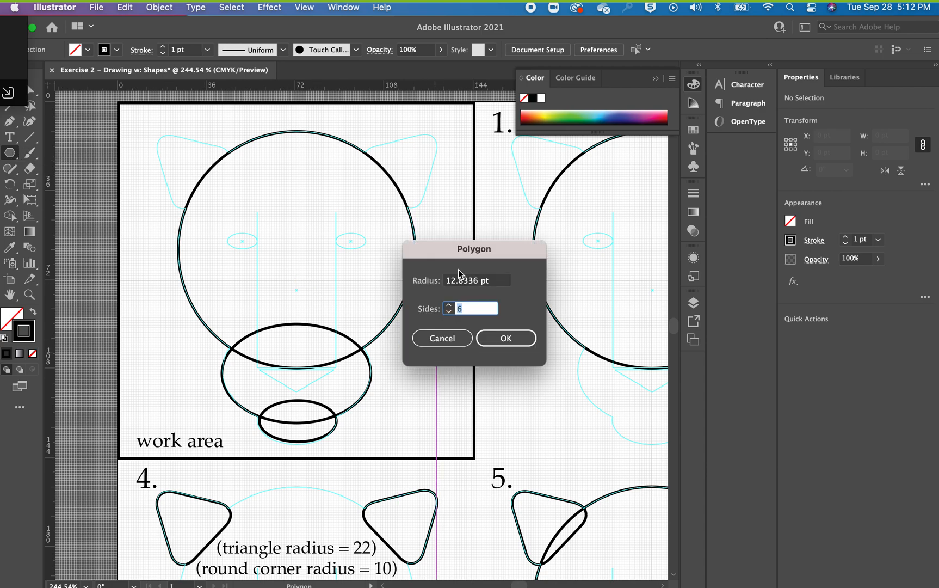
click(449, 312)
click(450, 311)
double_click(473, 281)
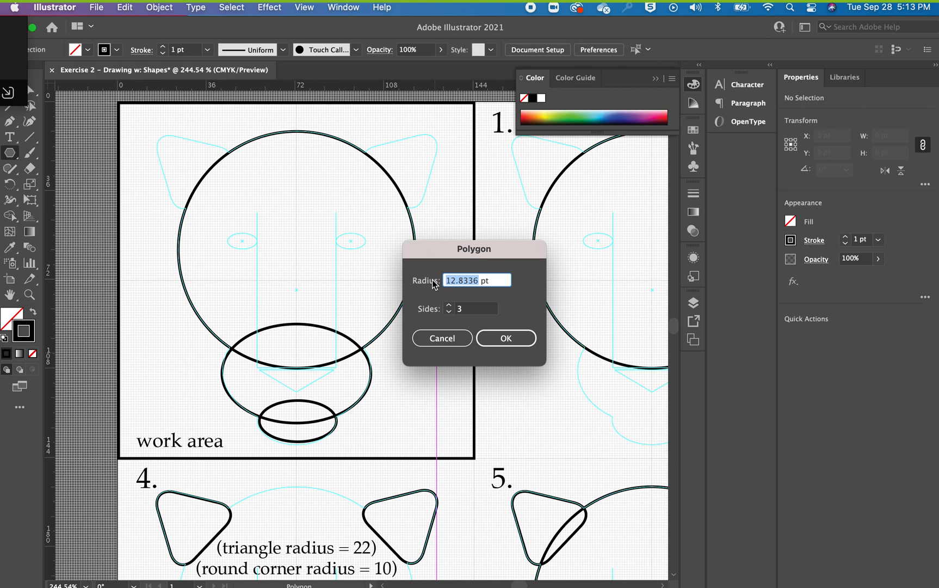
text(22)
click(466, 310)
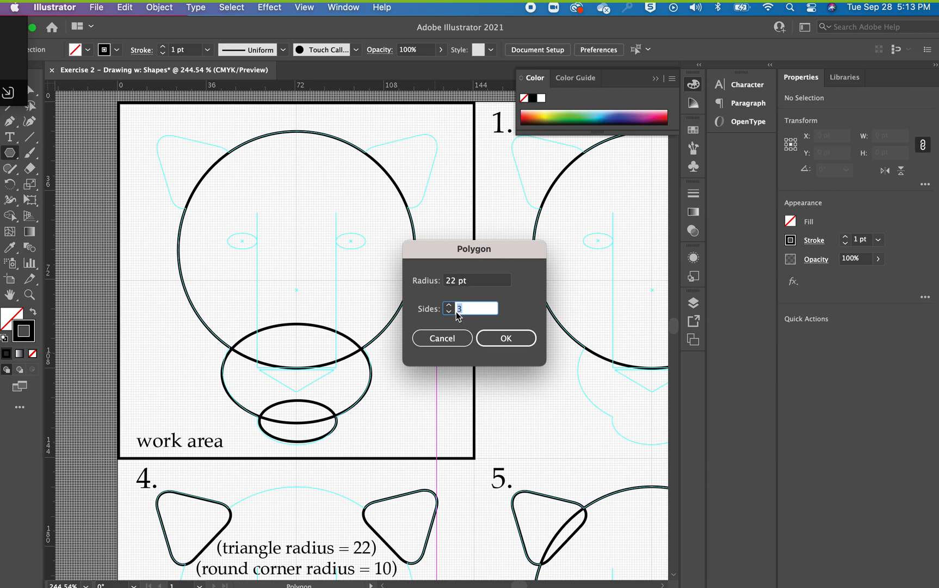
click(442, 343)
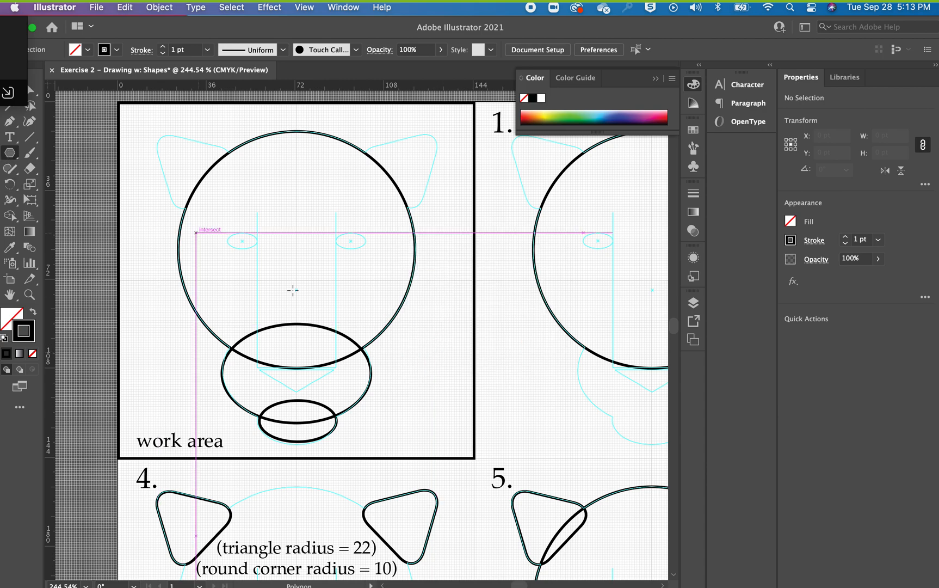
Step: Create a polygon with 3 sides and a 22 pt radius beside the muzzle
click(439, 384)
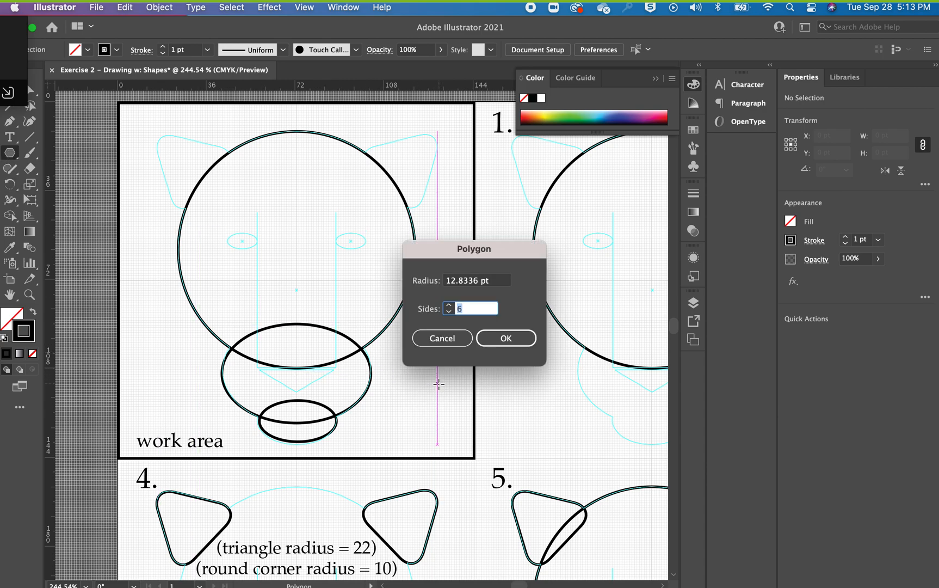
click(449, 312)
click(449, 312)
click(448, 312)
double_click(472, 281)
text(22)
click(507, 339)
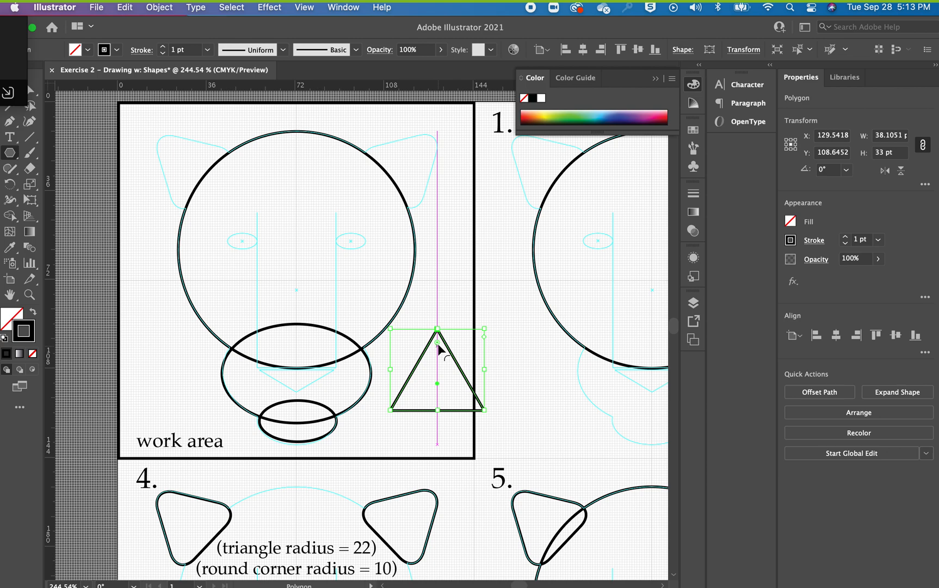
Step: Round the triangle's corners to a radius of about 5 pt, undoing any stray polygon
mouse_move(437, 343)
mouse_down()
mouse_move(438, 363)
mouse_move(439, 354)
mouse_up()
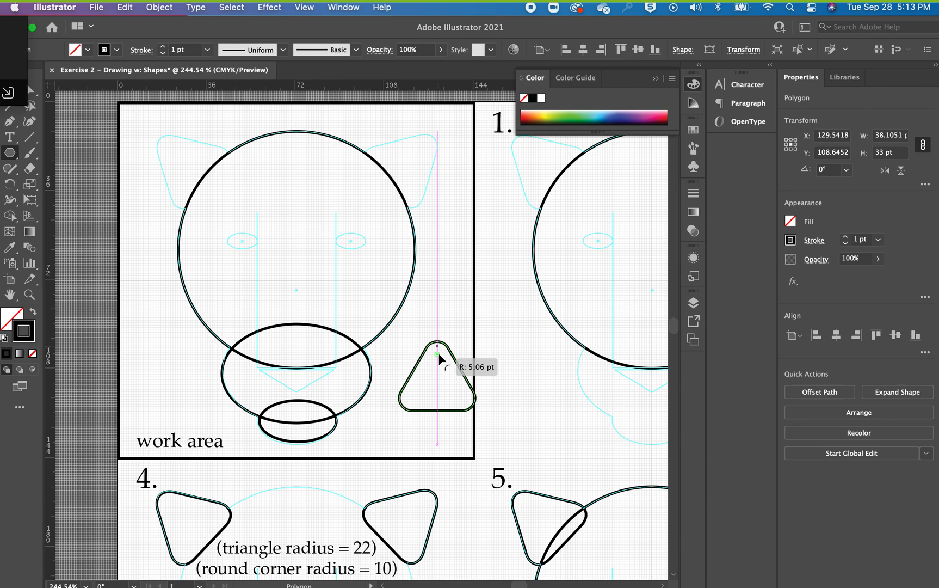
drag(439, 354, 439, 354)
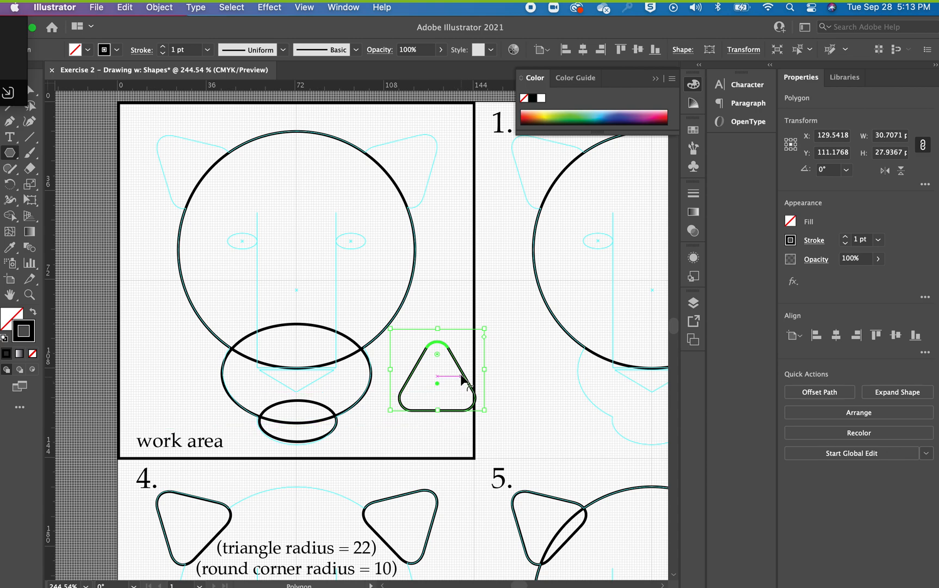
drag(461, 370, 363, 259)
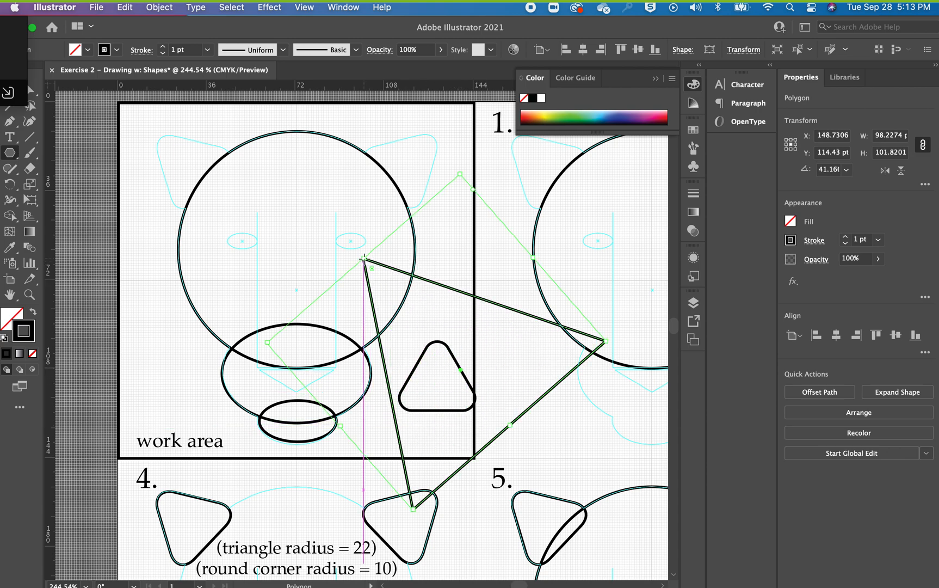
key(super+z)
Step: Move the rounded triangle onto the left ear outline and rotate it 45° to match the template
key(v)
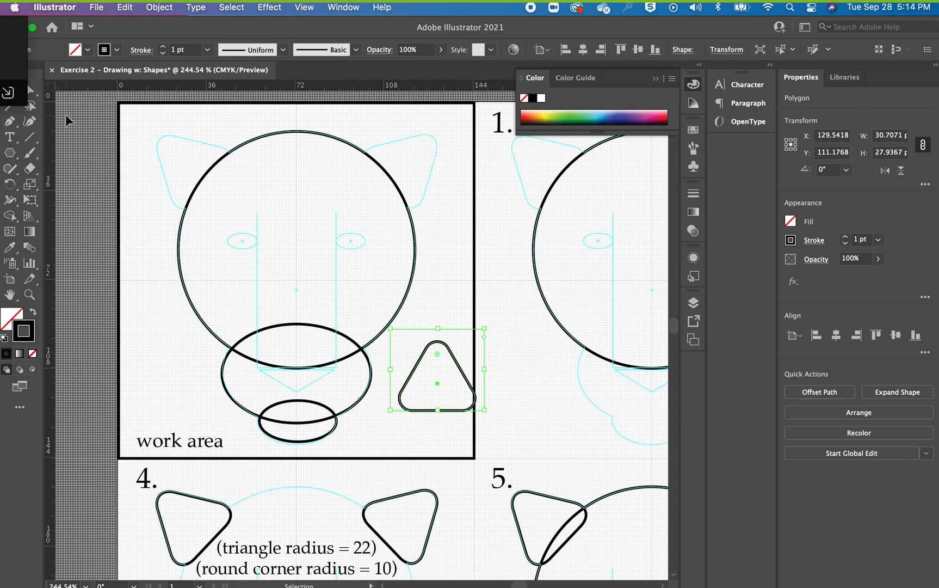
drag(460, 373, 227, 166)
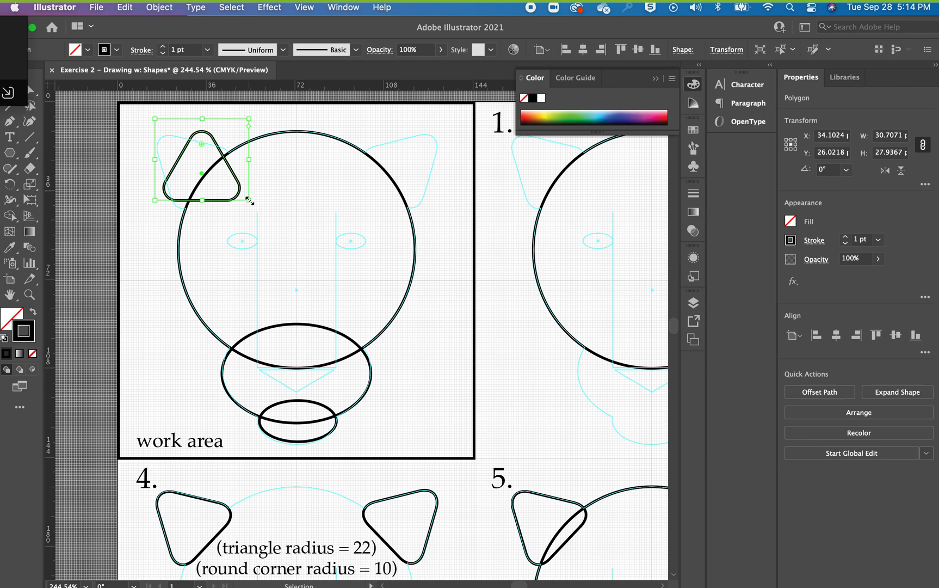
drag(248, 208, 245, 180)
drag(210, 149, 199, 147)
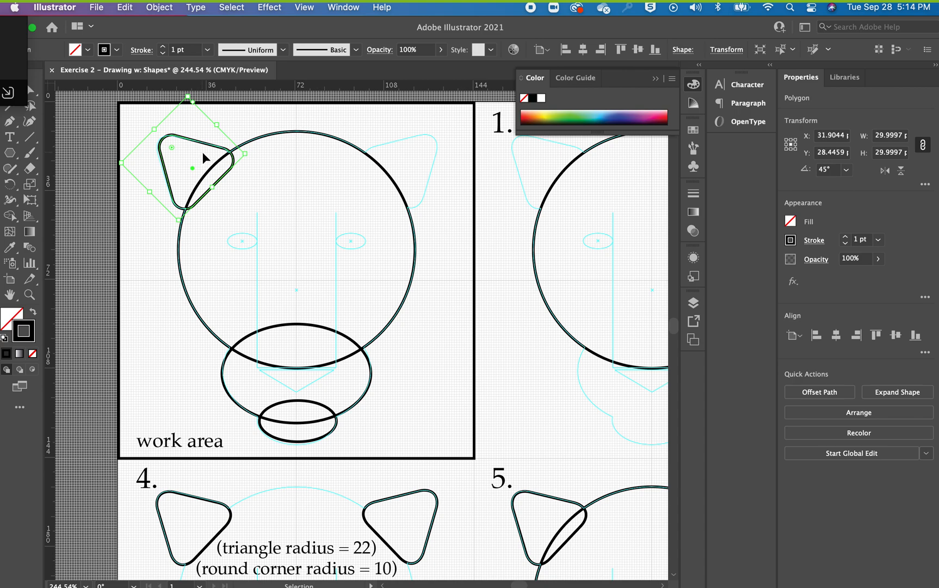
key(Left)
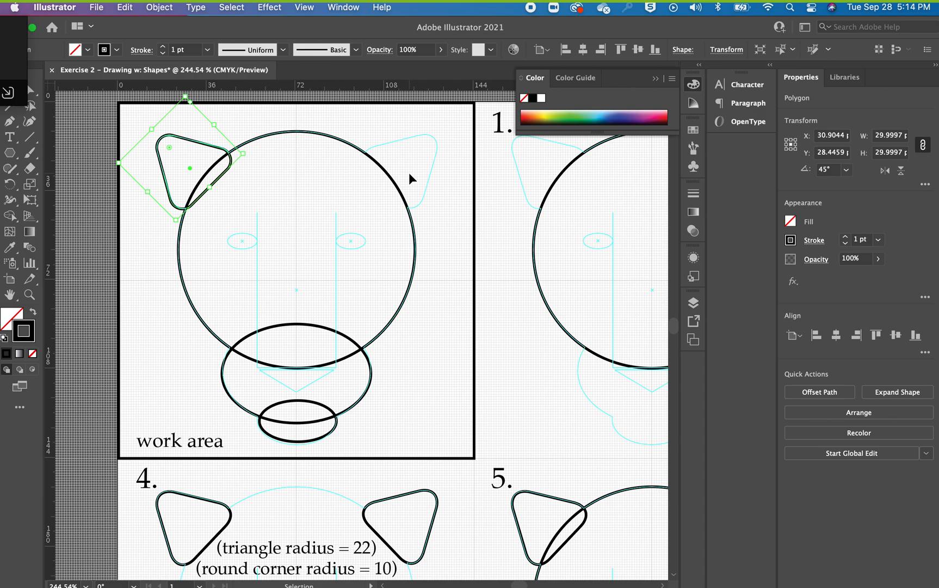
Step: Try reflecting a copy of the left ear across the face's vertical centre onto the right ear outline, and undo it
click(12, 189)
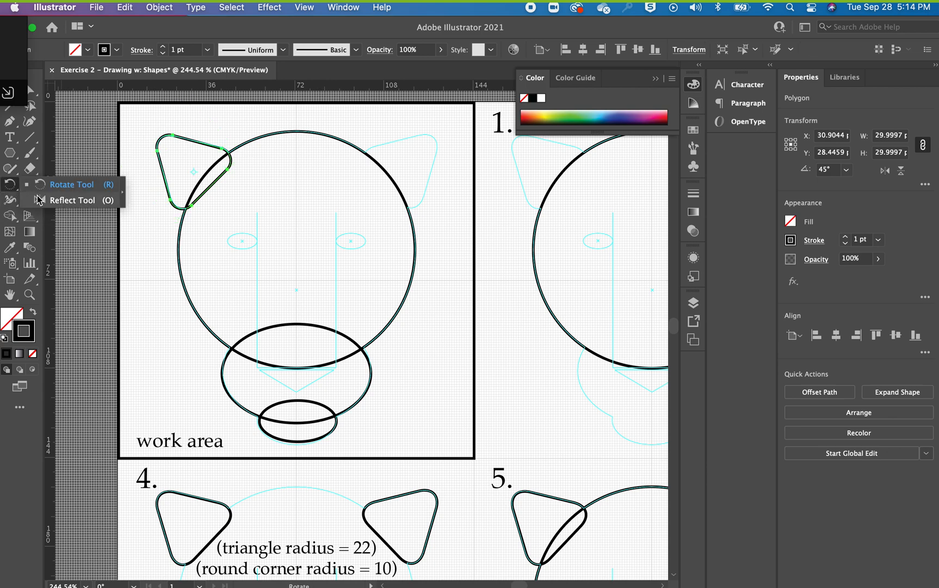
click(75, 201)
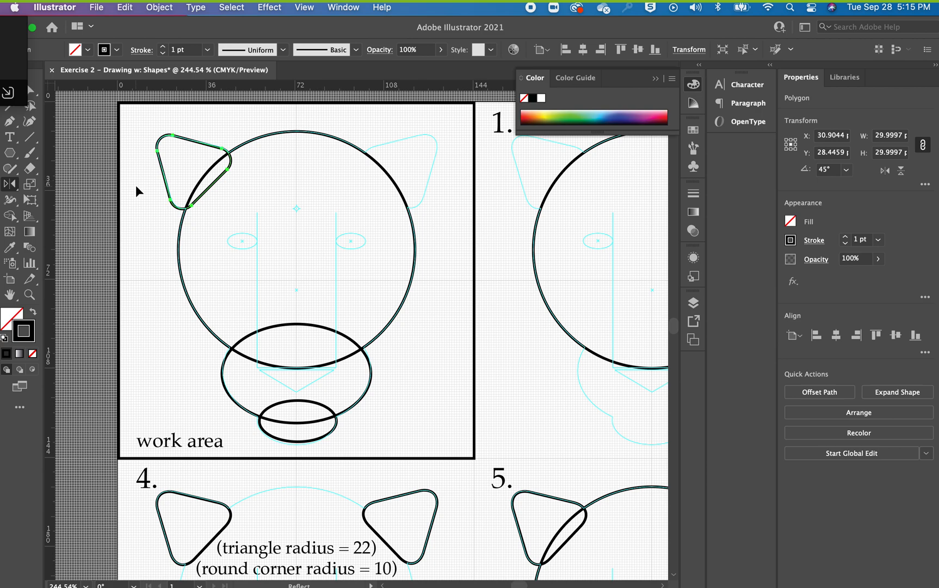
drag(135, 185, 384, 182)
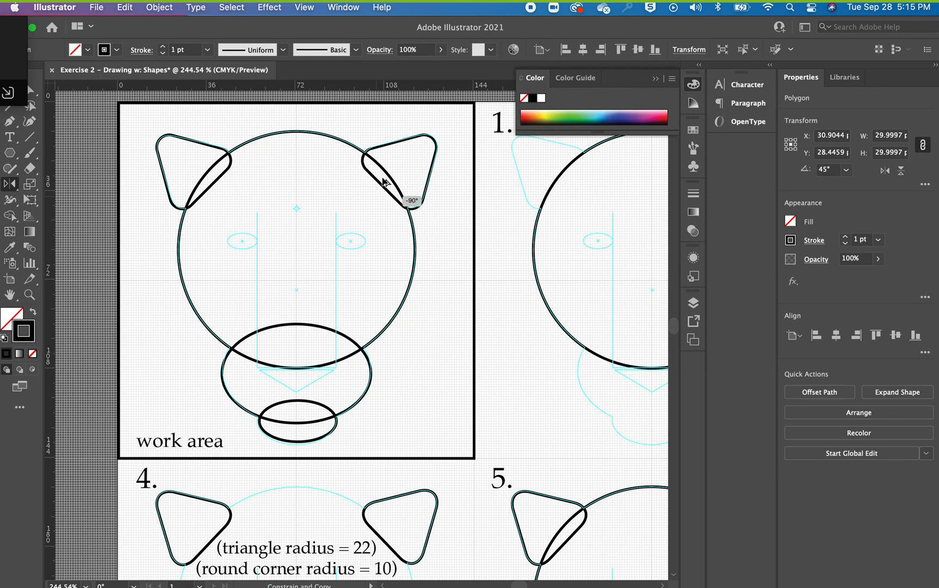
drag(384, 183, 384, 180)
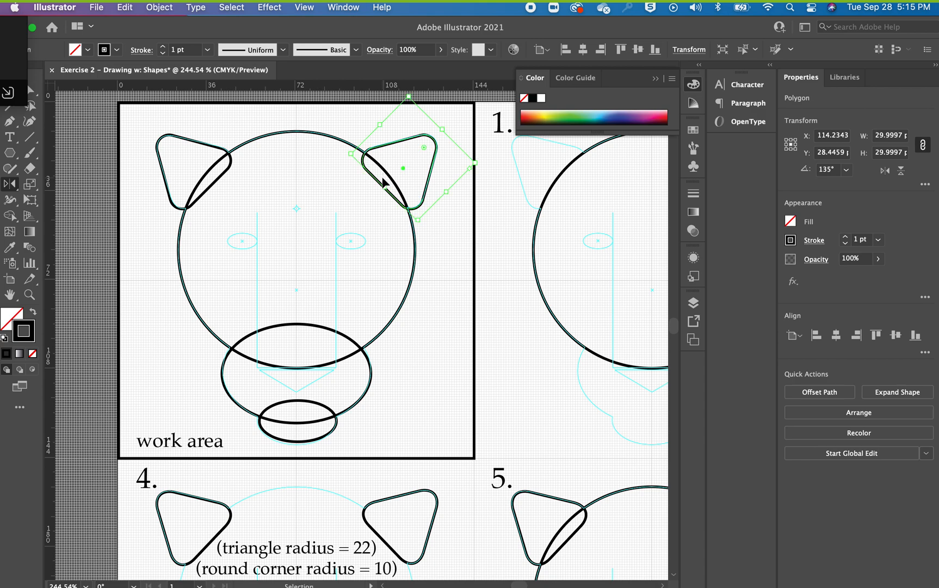
key(ctrl+z)
Step: Nudge the left ear 1 pt inward and reflect a copy across the face's vertical centre to form the right ear
key(Right)
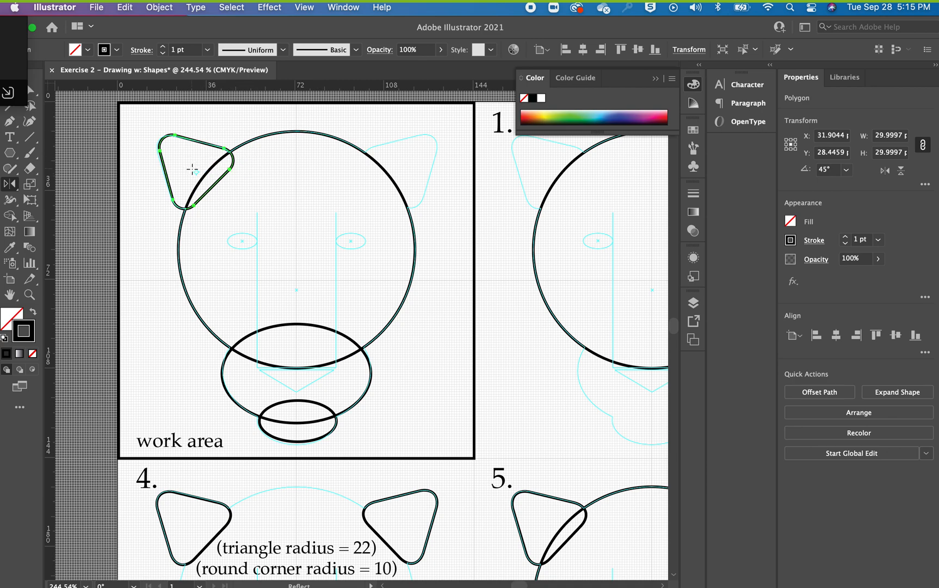
key(v)
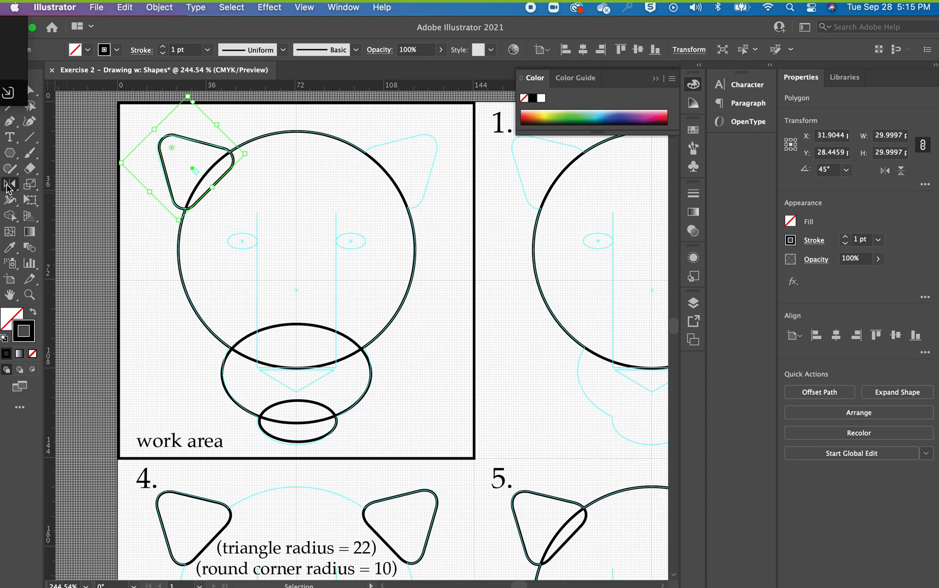
click(8, 185)
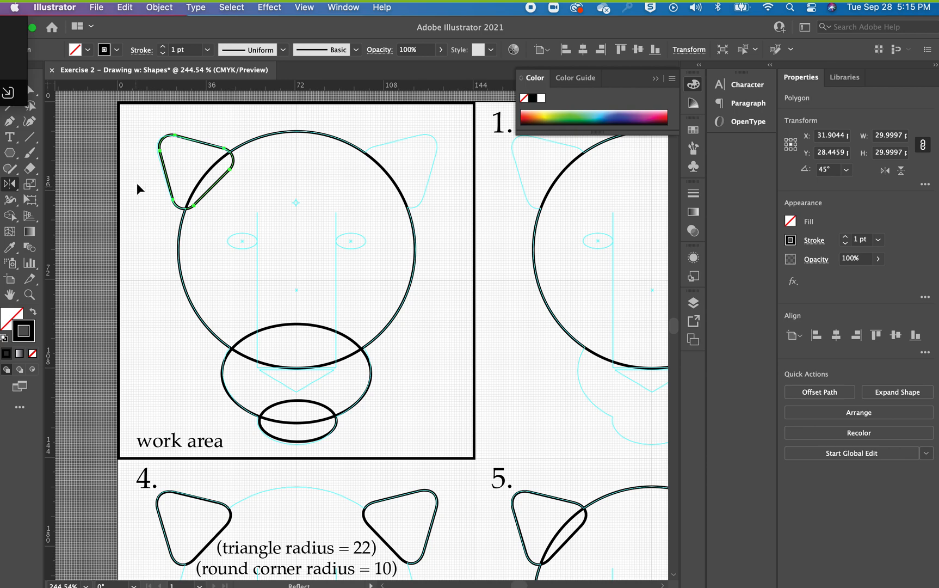
drag(139, 174, 412, 188)
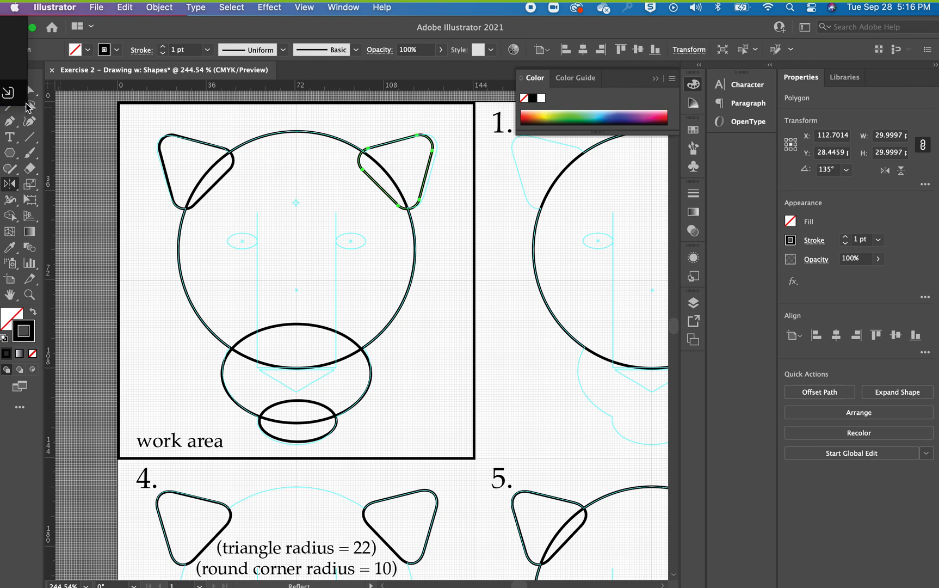
key(v)
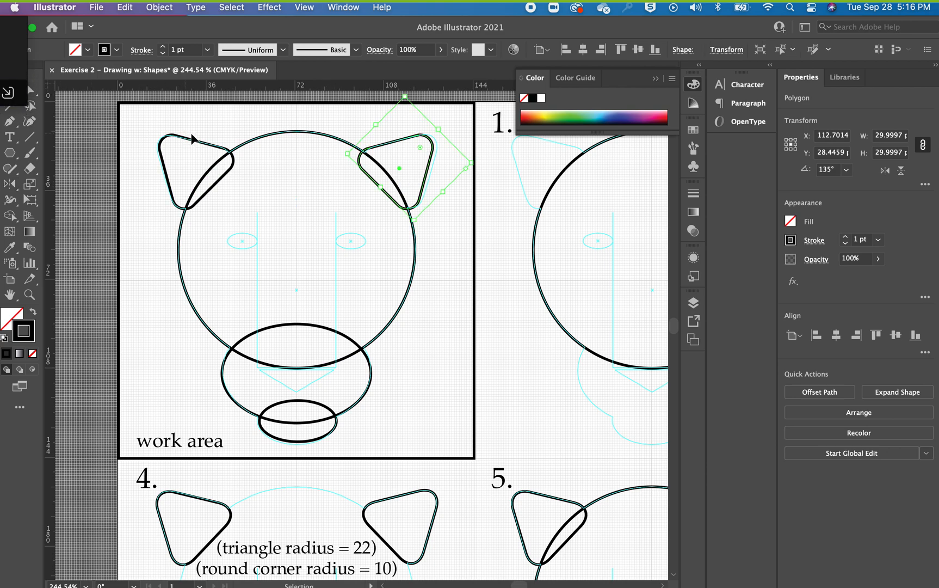
Step: Unite both ears, the head circle, the muzzle ellipse and the chin ellipse into one outline with Pathfinder
click(195, 146)
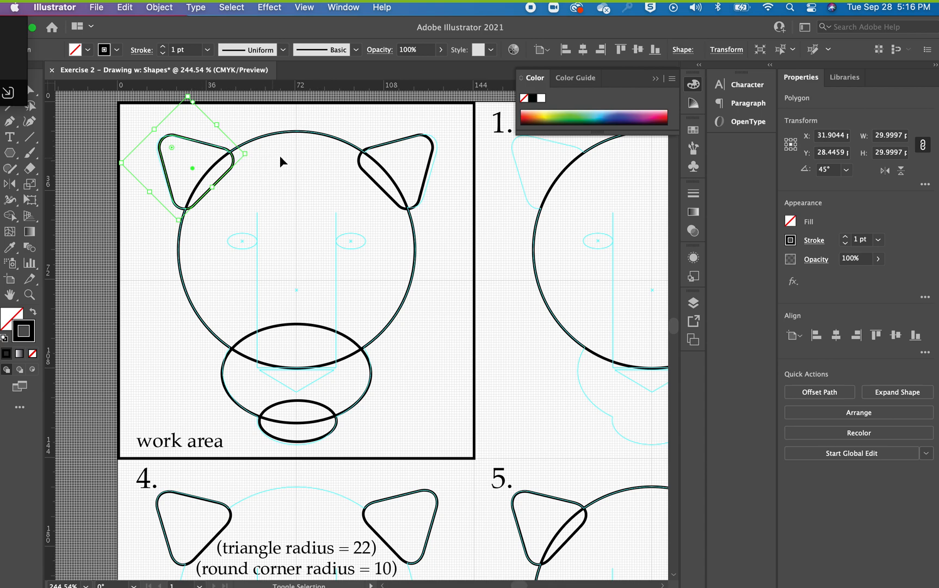
shift+click(281, 132)
shift+click(432, 163)
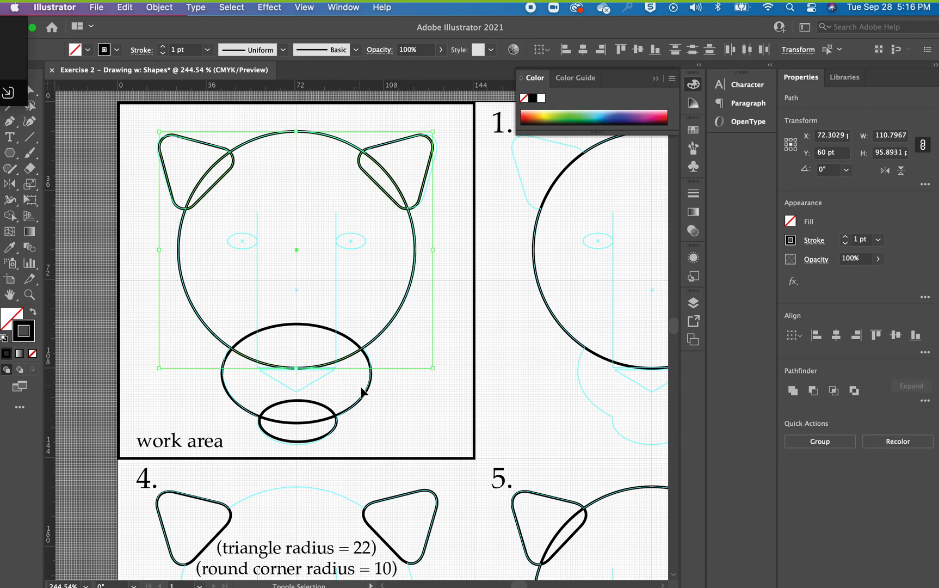
shift+click(359, 403)
shift+click(325, 436)
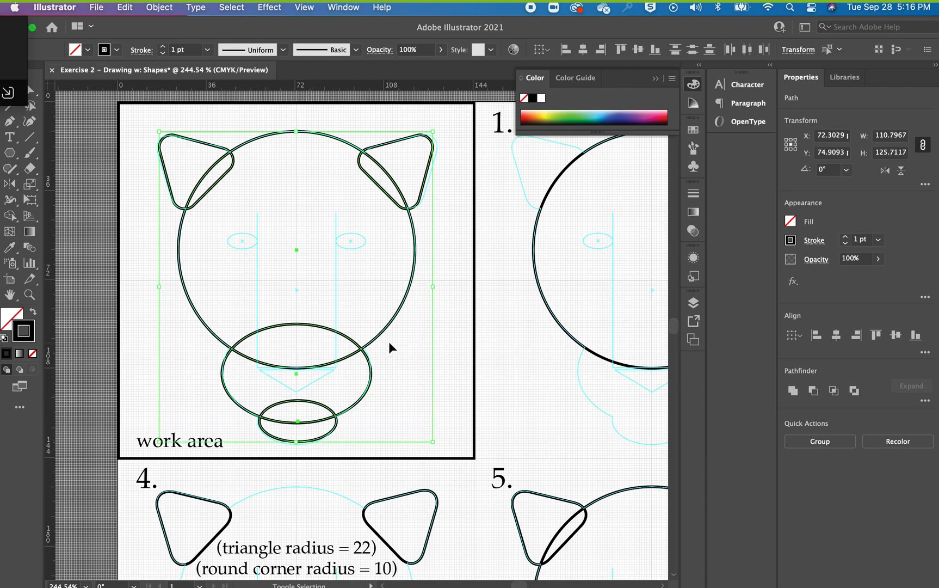
click(355, 8)
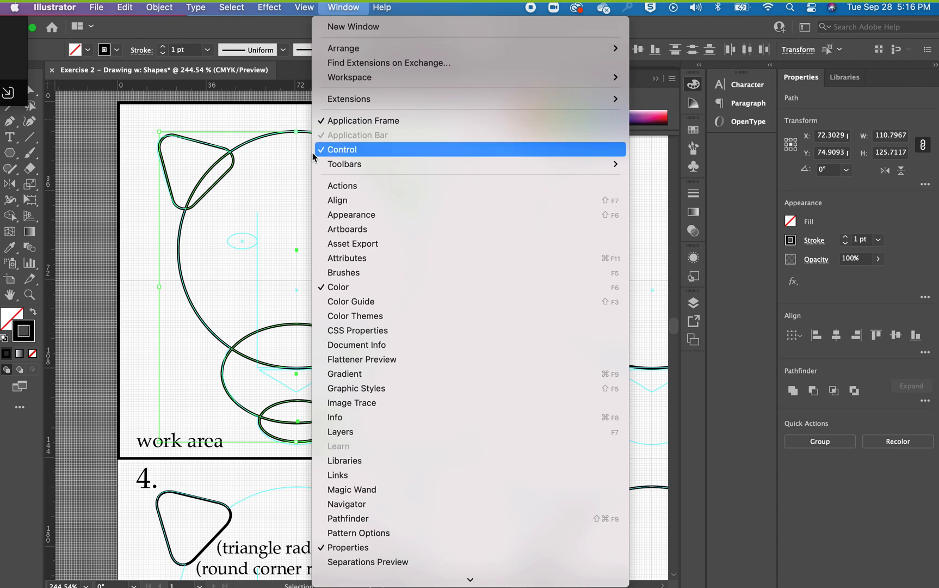
scroll(349, 474, down, 3)
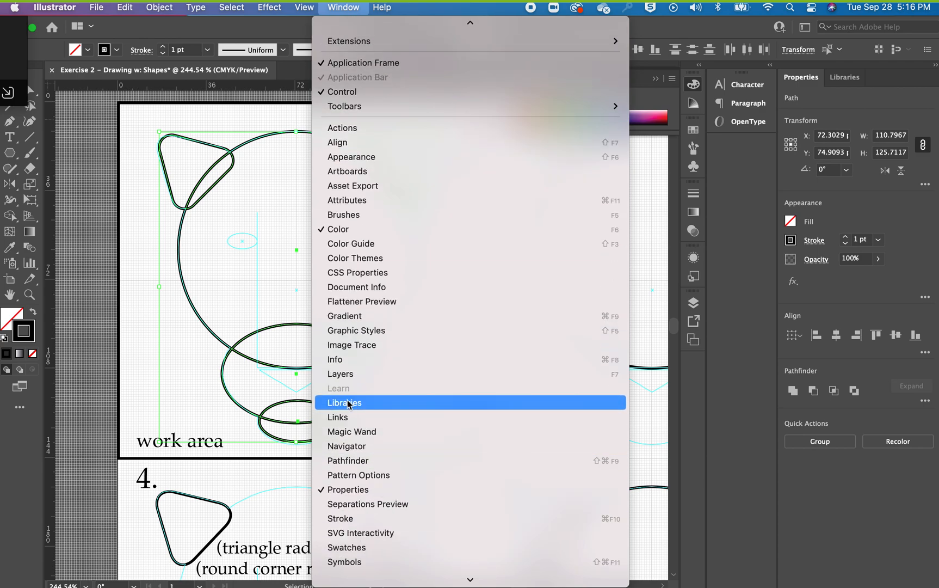
click(348, 405)
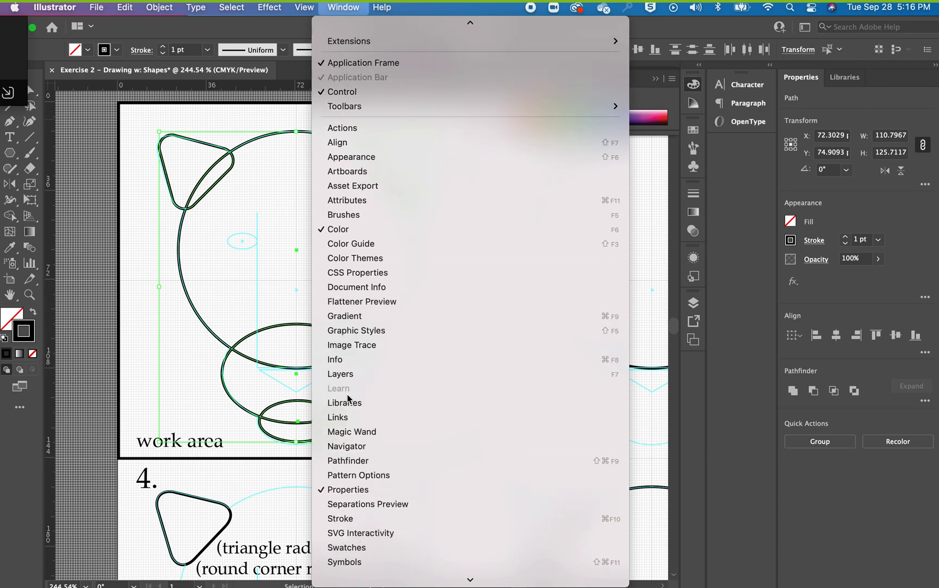
click(361, 463)
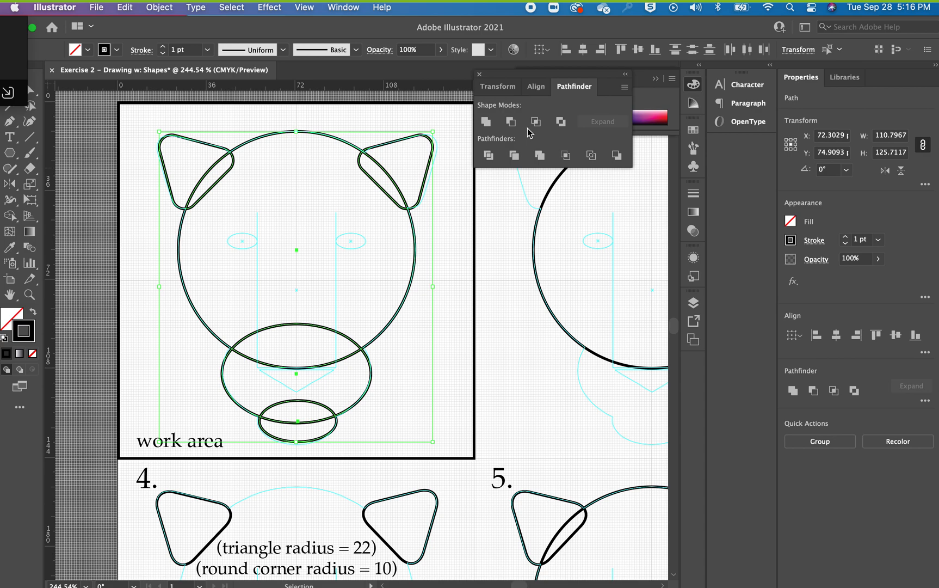
click(487, 124)
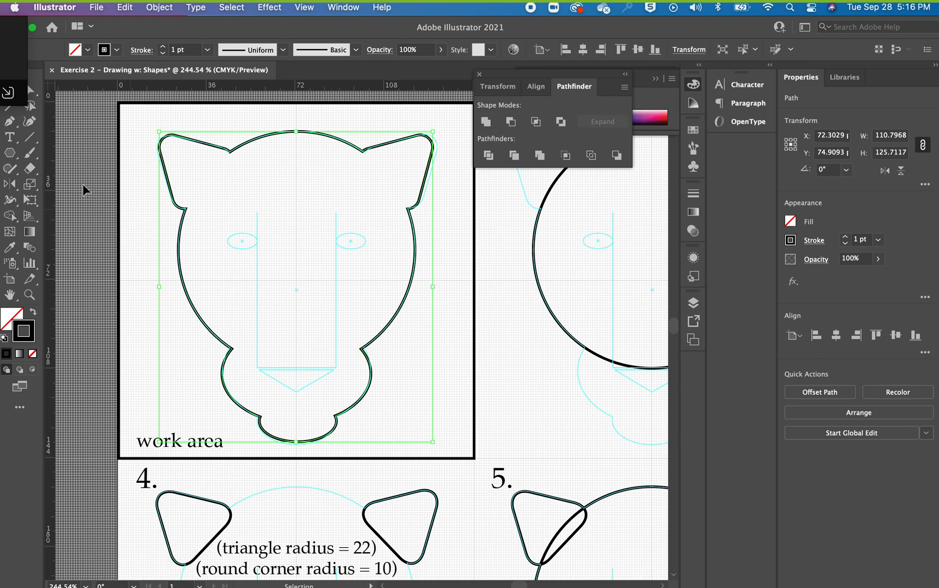
Step: Draw an ellipse about 12 by 6.5 pt over the left eye template and place a copy on the right eye
drag(10, 153, 40, 185)
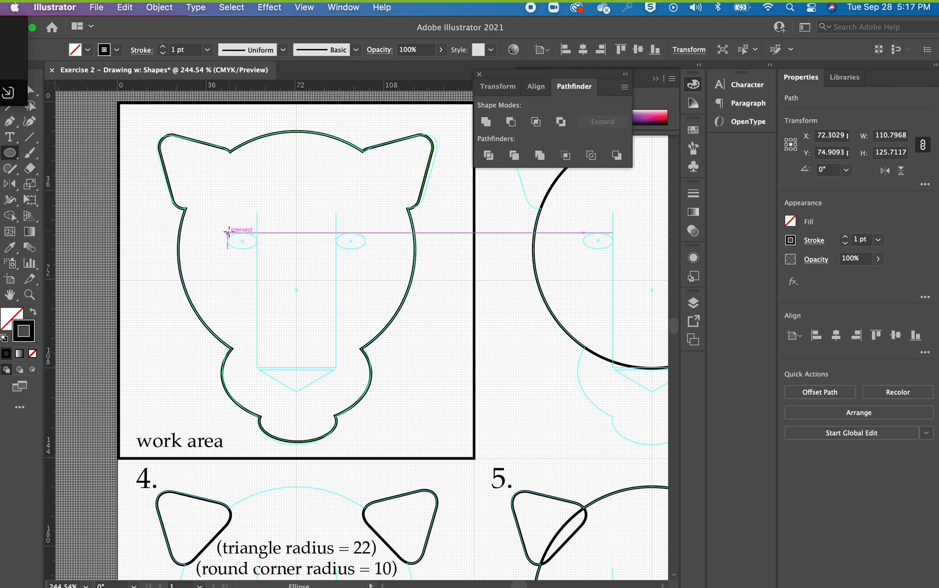
drag(228, 231, 257, 249)
key(v)
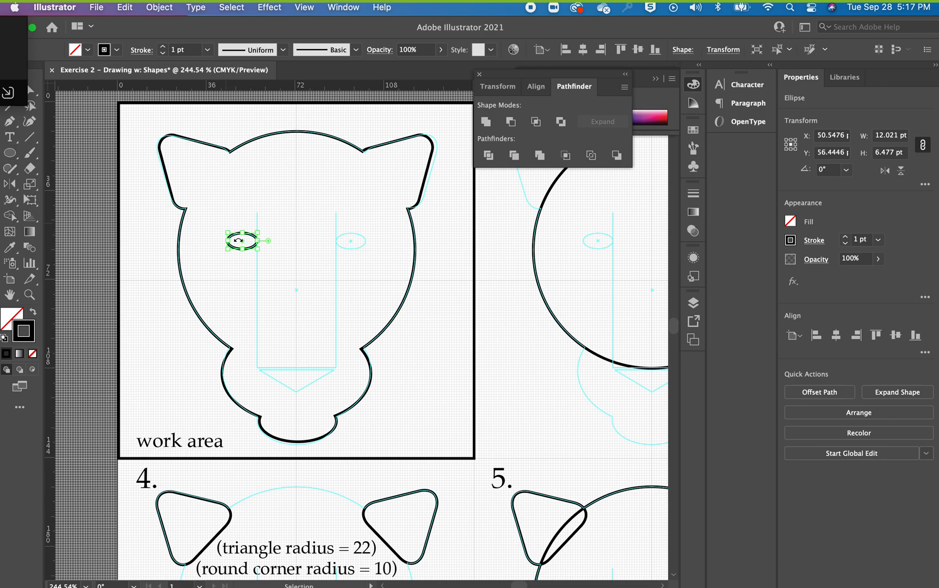
click(249, 274)
drag(243, 238, 352, 244)
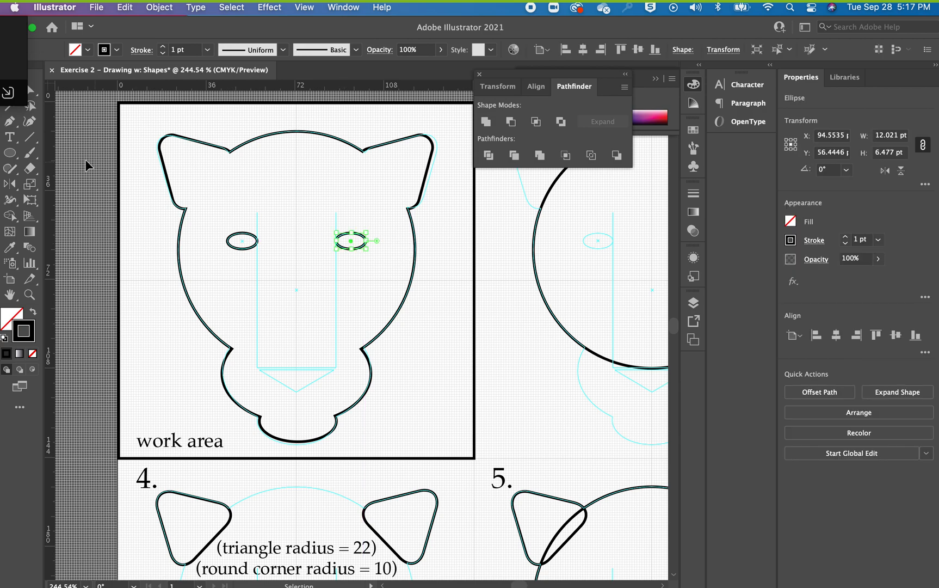
Step: Draw a vertical line segment about 63 pt long over the left side of the nose template
click(32, 139)
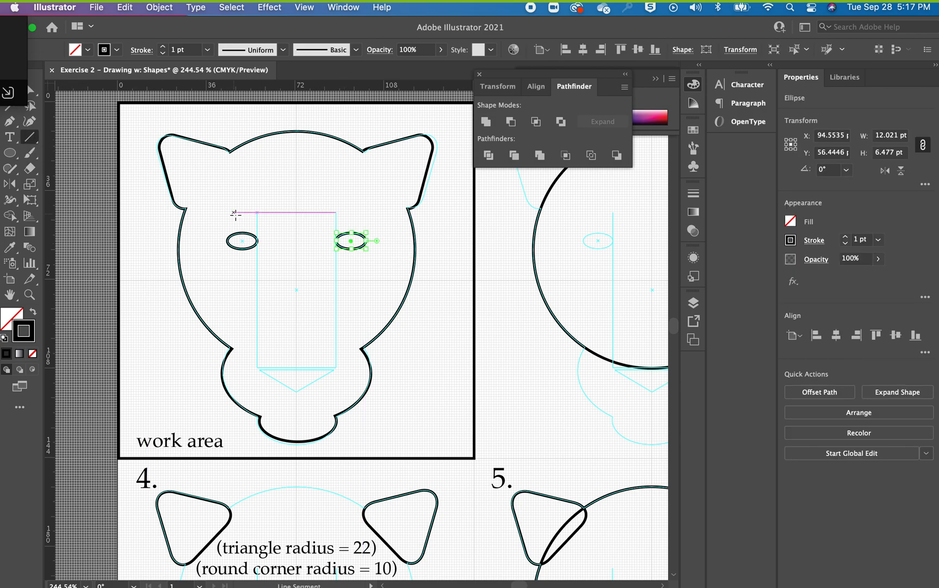
click(257, 213)
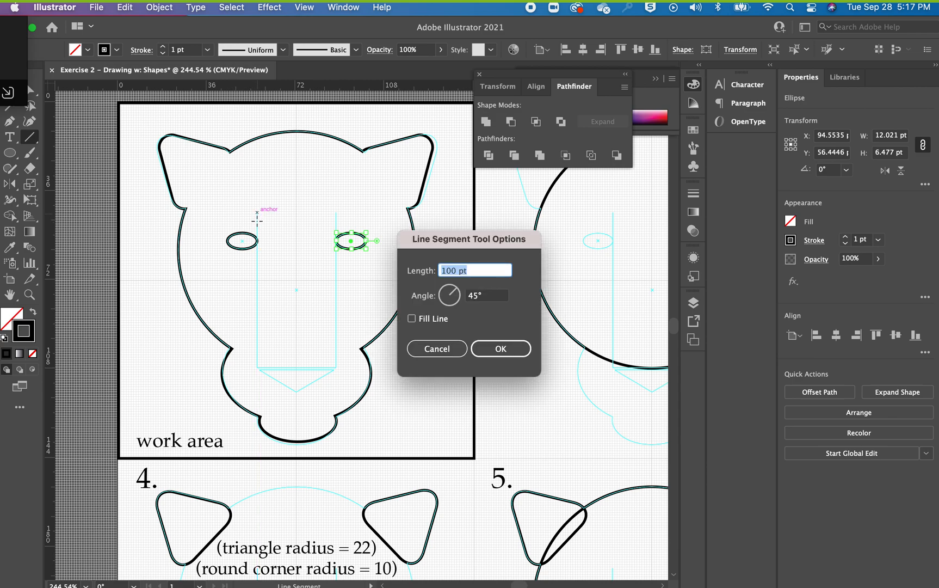
click(437, 354)
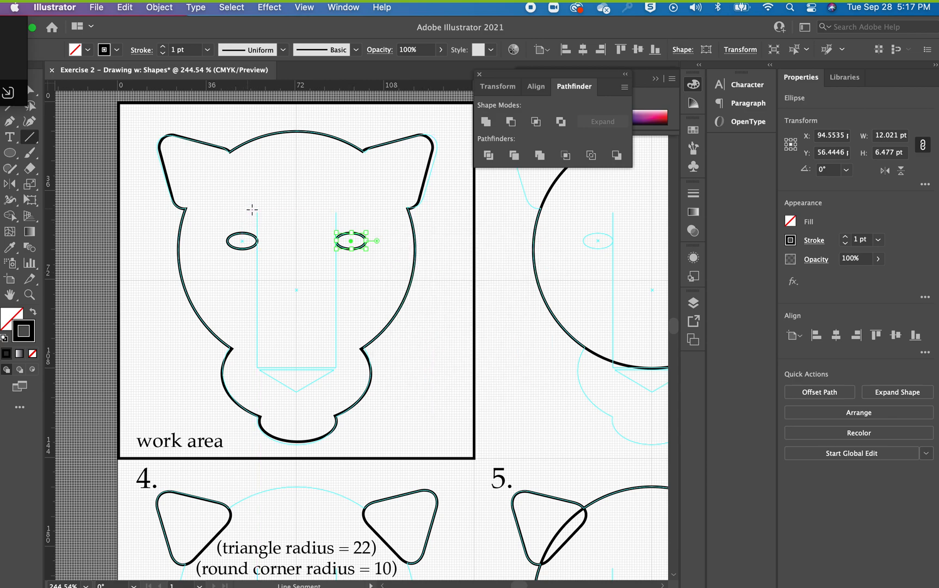
drag(257, 213, 257, 367)
key(v)
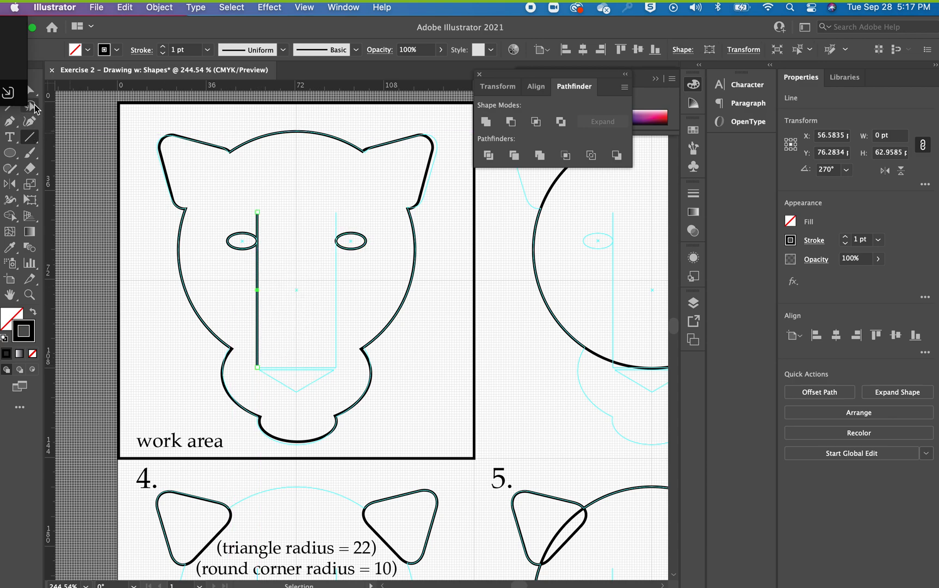
Step: Draw the nose's 32 pt horizontal base line and its right vertical line about 63 pt long
click(35, 143)
drag(336, 367, 257, 367)
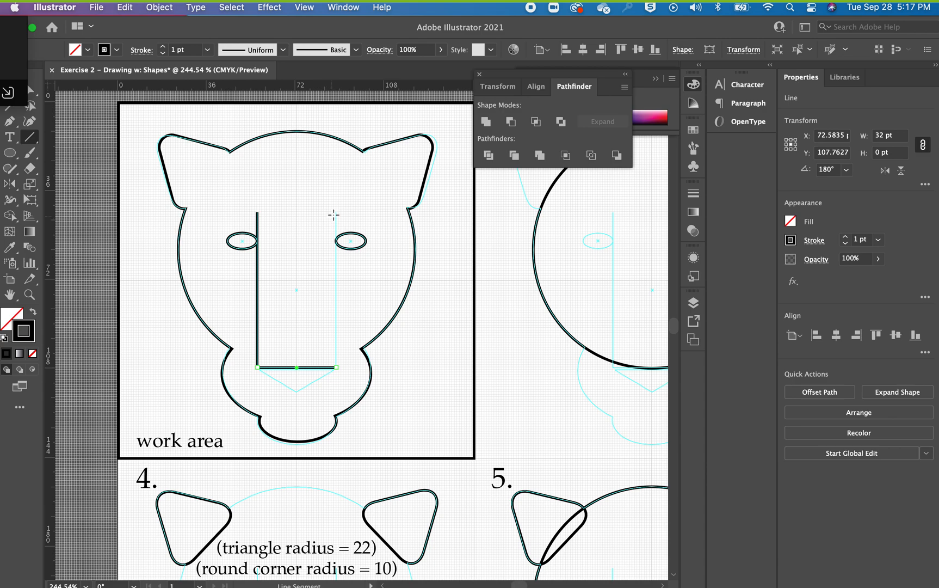
drag(336, 214, 325, 367)
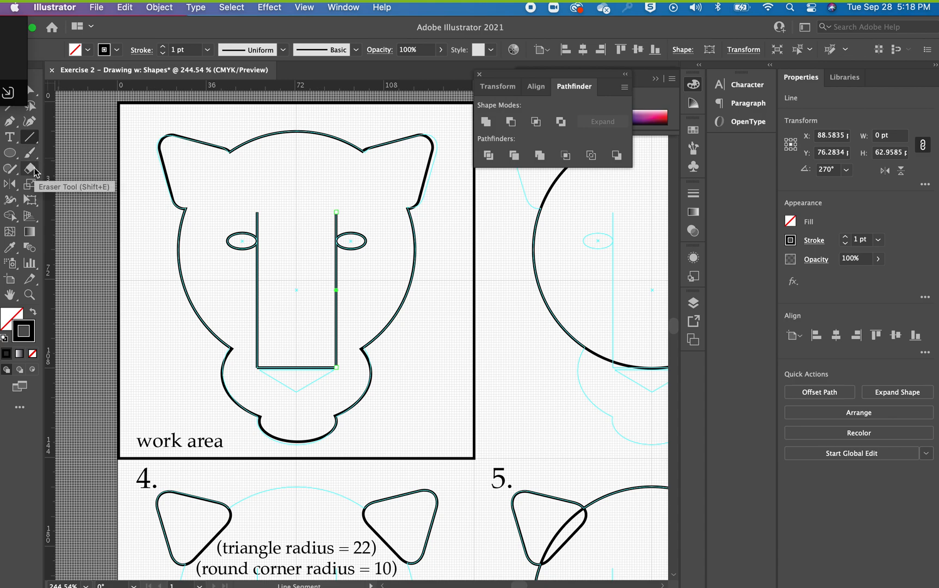
Step: Create a triangle with the Polygon tool near the right eye, pointing downward and flattened to about 43 by 15 pt
click(9, 153)
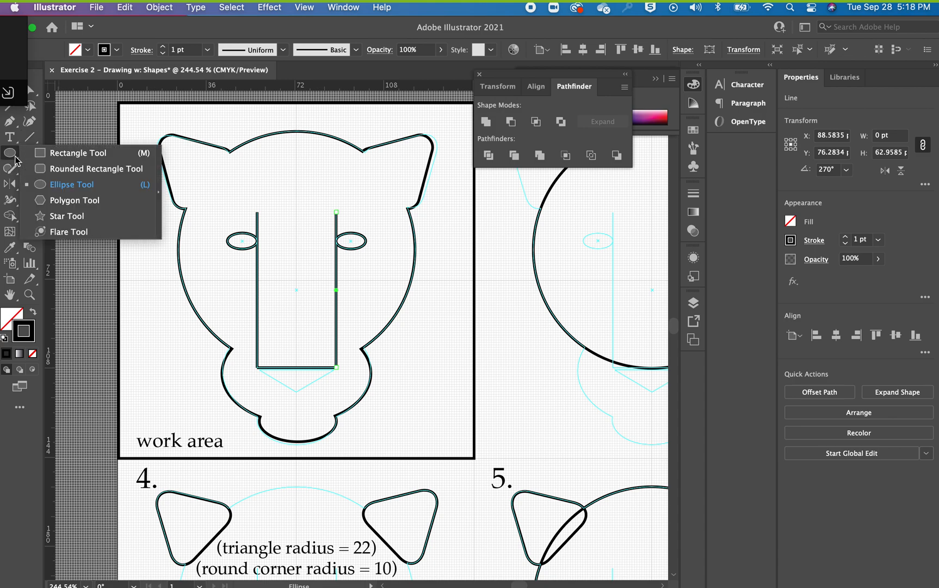
click(55, 200)
click(444, 391)
click(496, 337)
drag(573, 468, 292, 247)
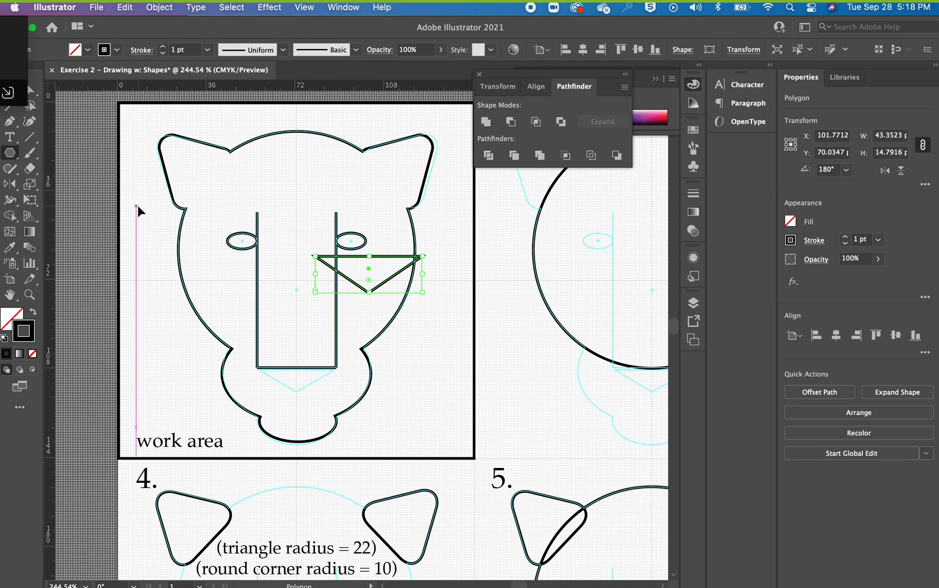
Step: Move the triangle directly under the nose's base line, scale it to about 26 by 9 pt and nudge it into place
drag(384, 257, 313, 371)
drag(351, 406, 344, 393)
key(Right)
key(Right)
key(Right)
key(Right)
key(Right)
key(Right)
key(Right)
key(Right)
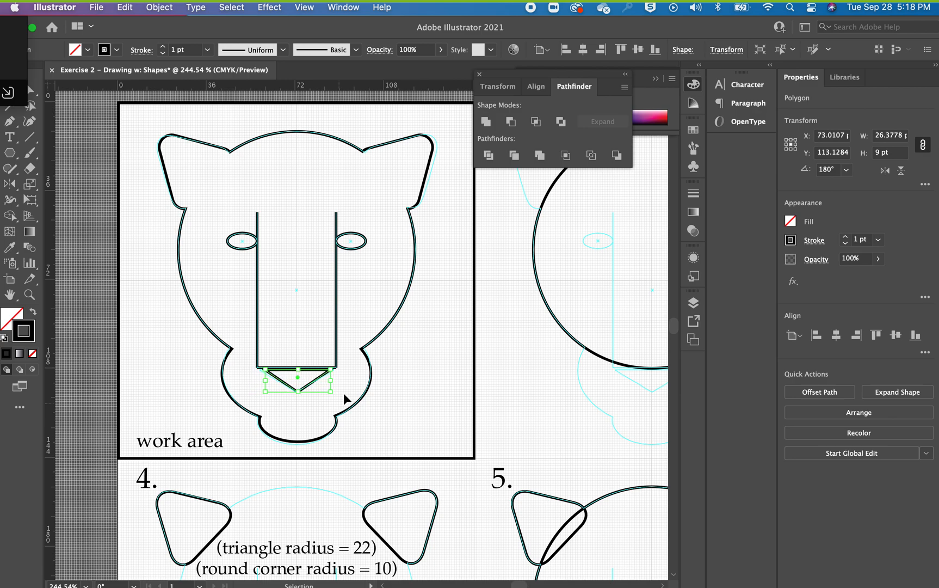
Step: Widen the nose triangle to about 29 pt, nudge it 1 pt left to match the template and deselect it
drag(331, 391, 336, 395)
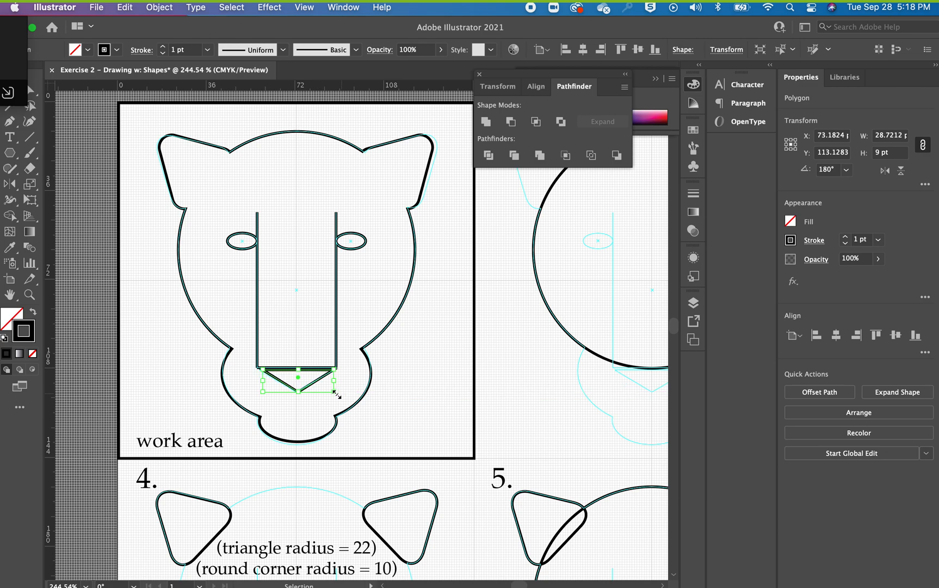
key(Left)
key(Left)
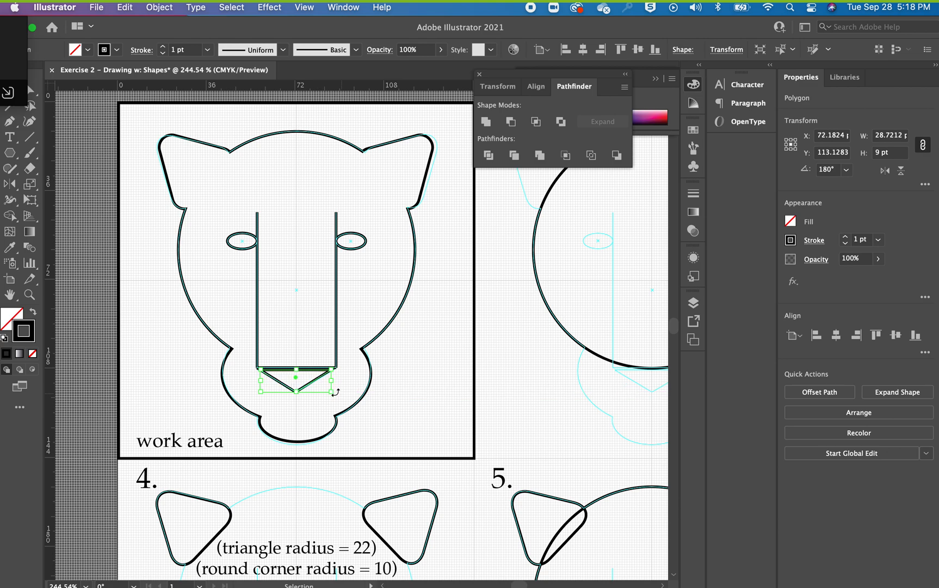
click(135, 262)
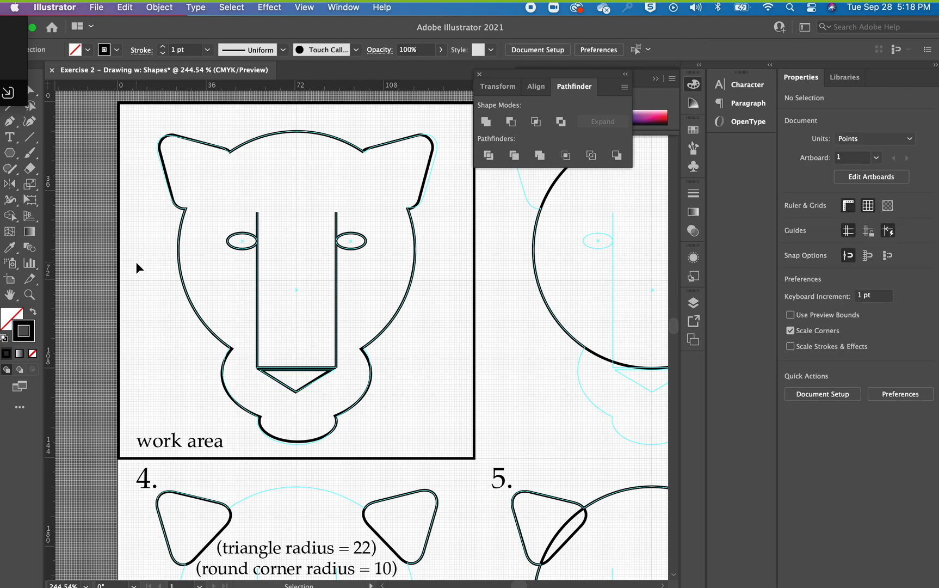